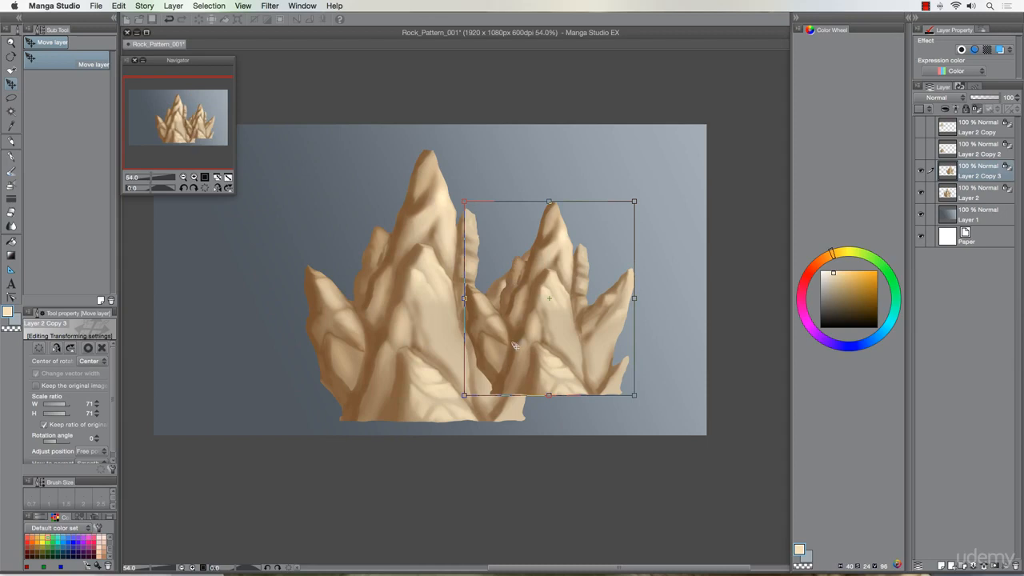
Move the scaled-down rock copy to the upper right of the canvas and apply the transformation
drag(518, 346, 578, 275)
key(Return)
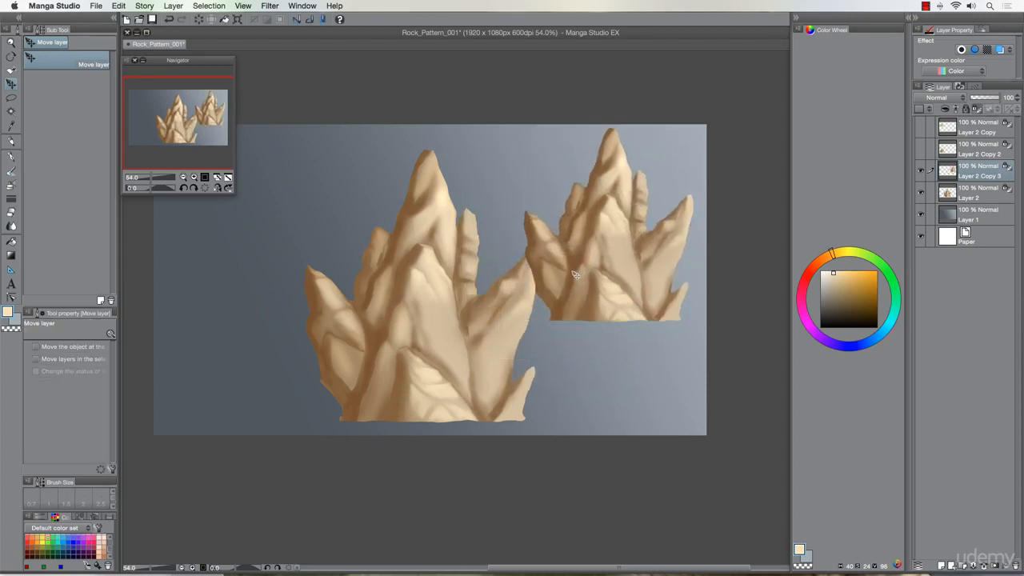
Hide the Layer 2 Copy 3 layer and make Layer 2 the active layer
click(920, 151)
click(920, 152)
click(921, 172)
click(968, 195)
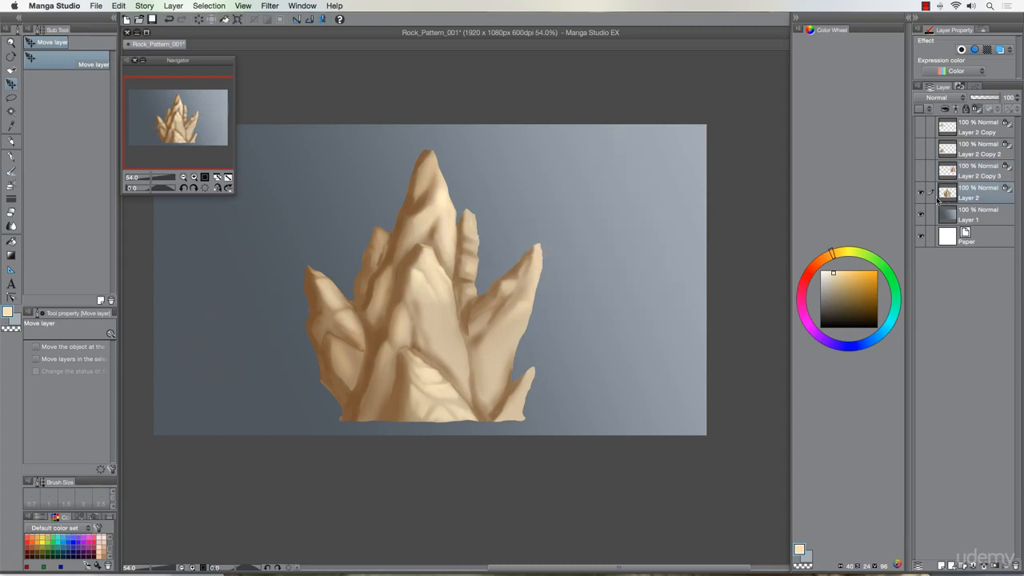
Sample the brown of the rock's crevice for the Smooth watercolor brush, darken it, and undo a test stroke
scroll(363, 264, up, 3)
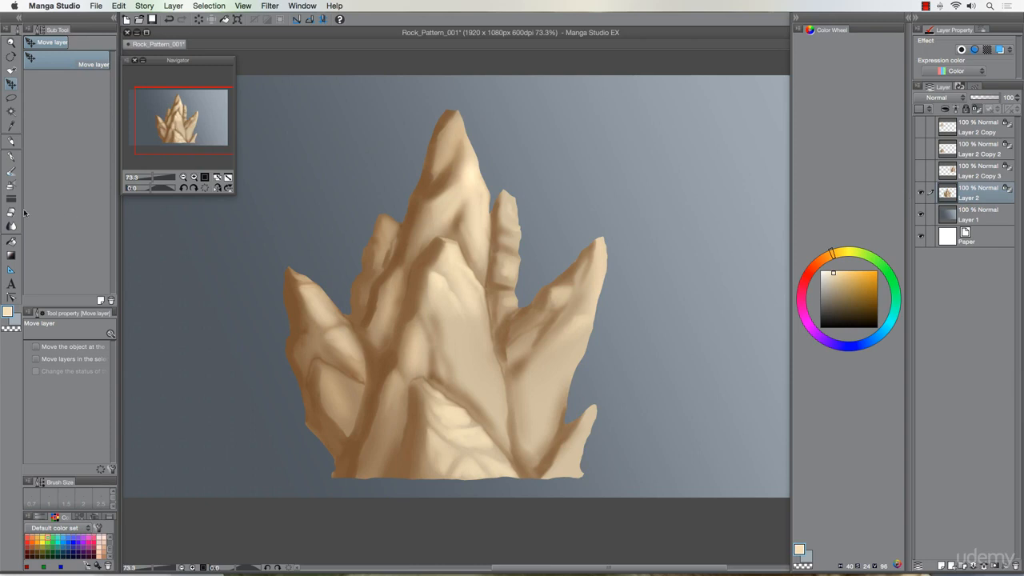
click(12, 172)
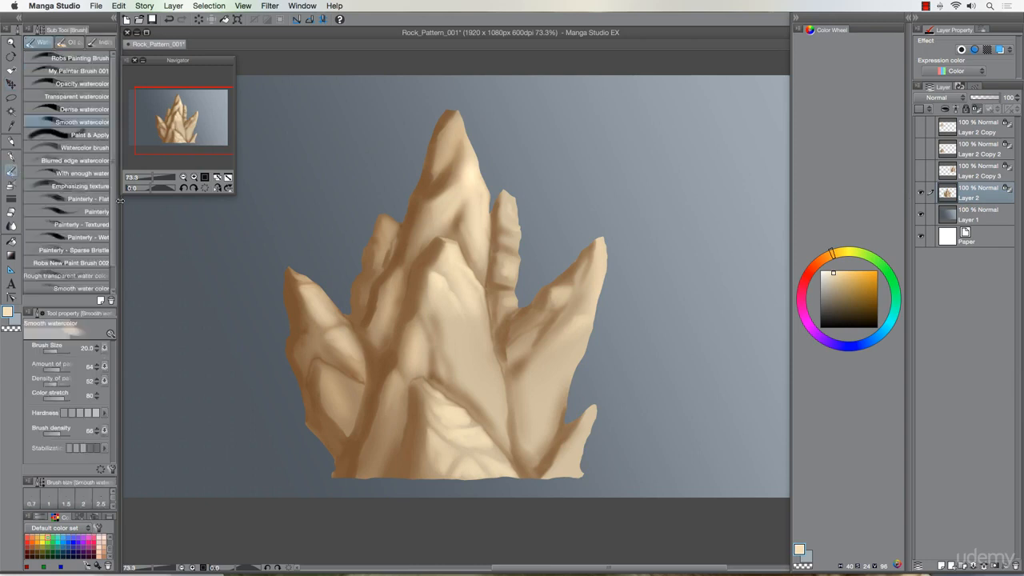
alt+click(378, 374)
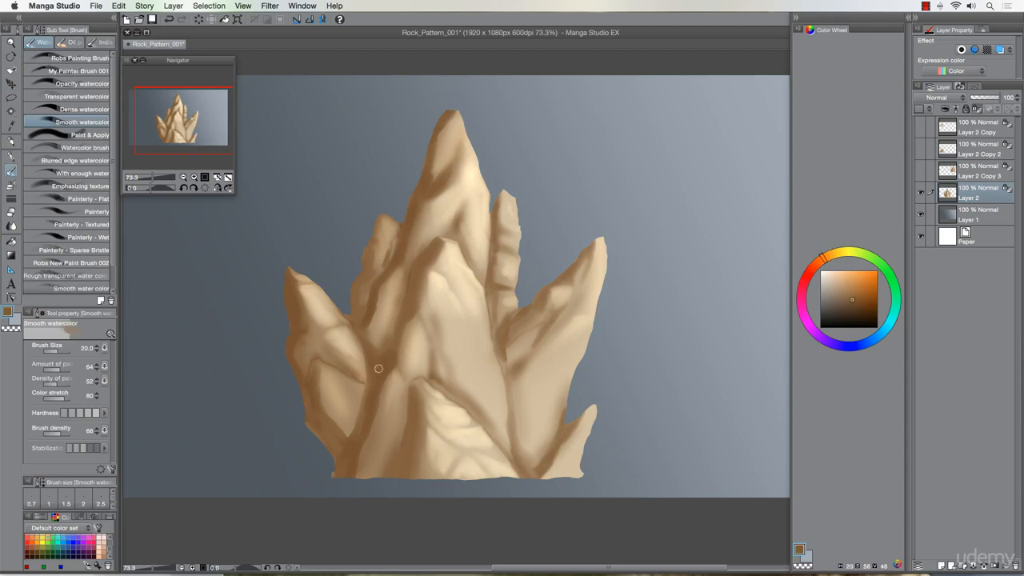
click(855, 315)
drag(389, 352, 377, 376)
key(super+z)
Airbrush soft dark brown over the lower left of the rock with the Shadow airbrush at size 170
click(12, 186)
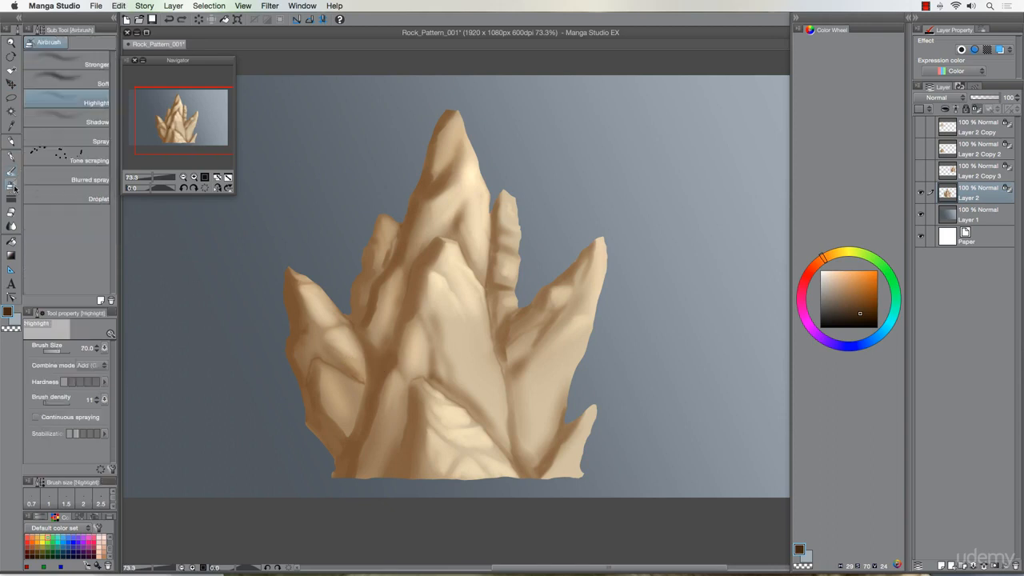
click(50, 117)
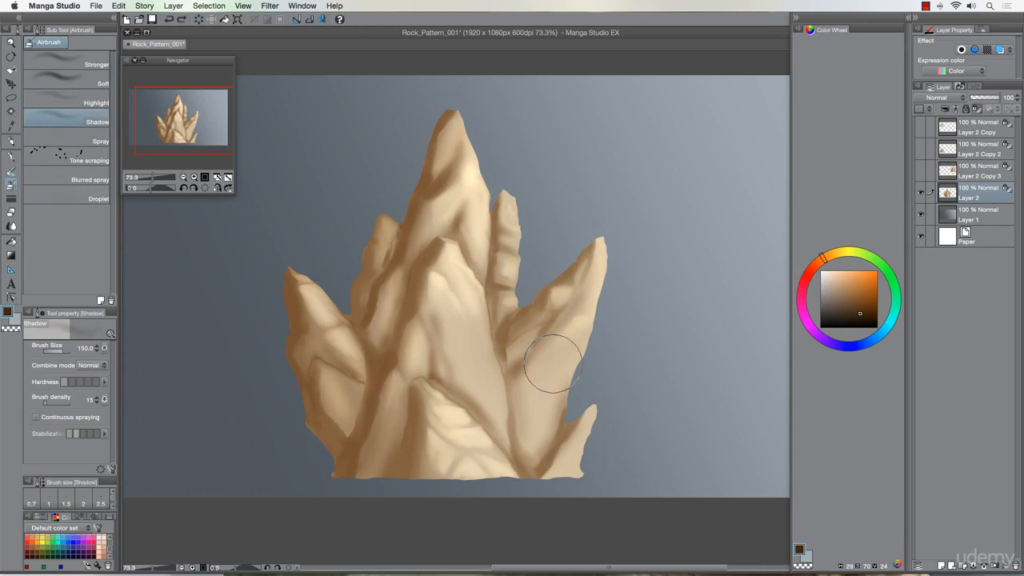
key(bracketright)
drag(342, 485, 364, 358)
drag(380, 493, 413, 306)
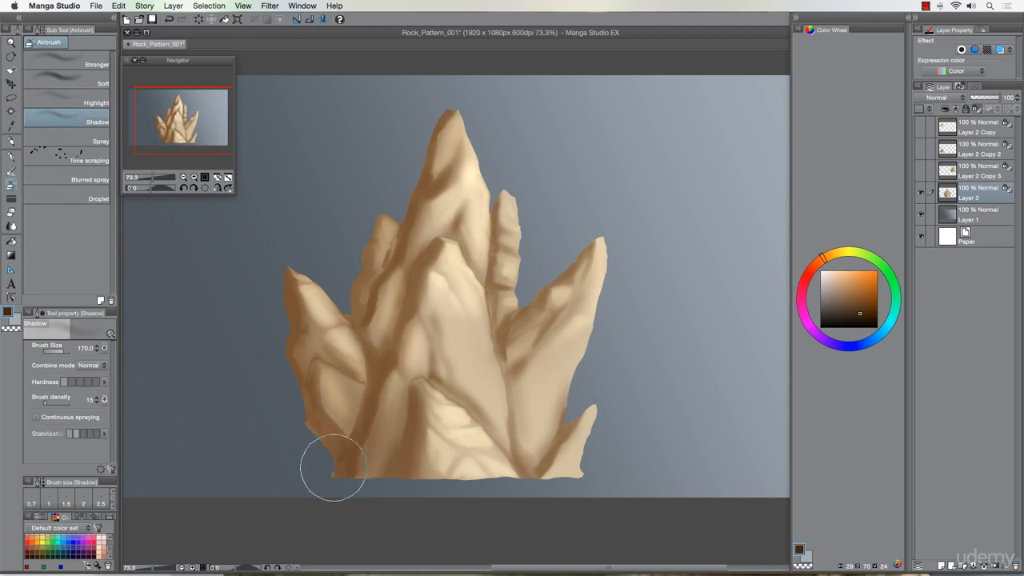
Shade around the small left spires with the Shadow airbrush, reducing its size through 120 to 60
key(bracketleft)
key(bracketleft)
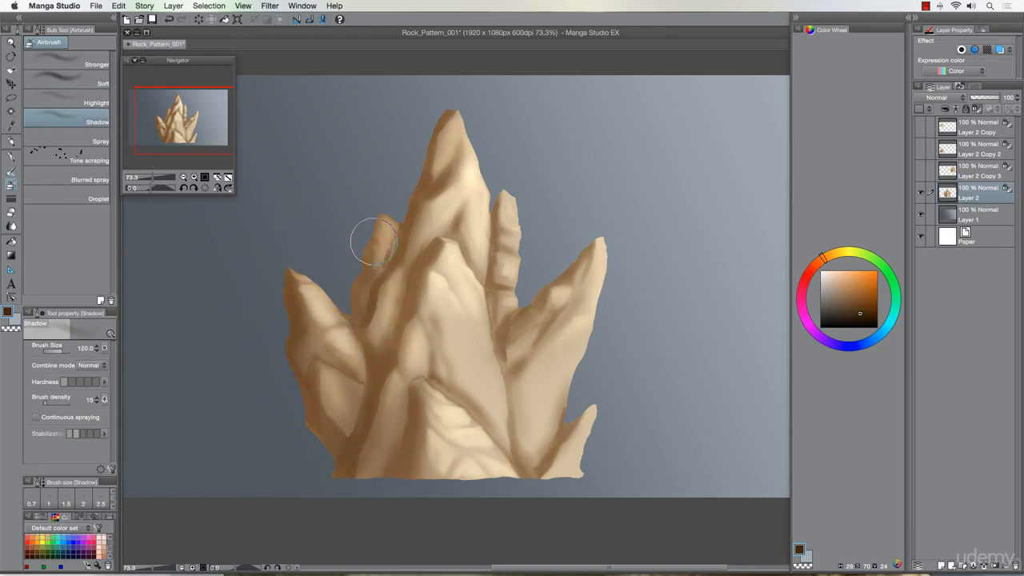
key(bracketleft)
key(bracketleft)
key(bracketleft)
key(bracketleft)
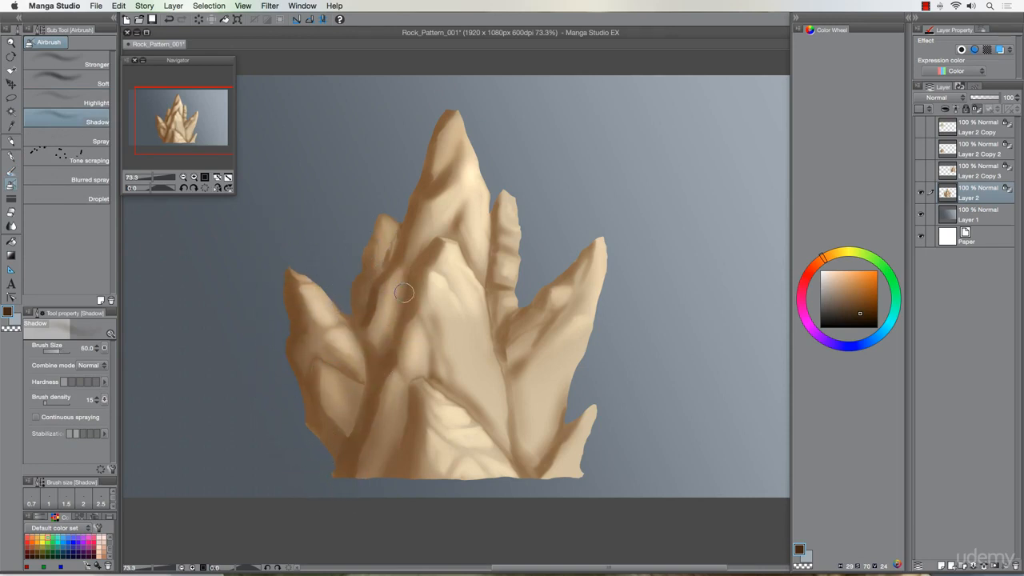
Add soft shadow around the rock's base and lower left, enlarging the Shadow airbrush from 100 to 200
key(bracketright)
key(bracketright)
key(bracketright)
key(bracketright)
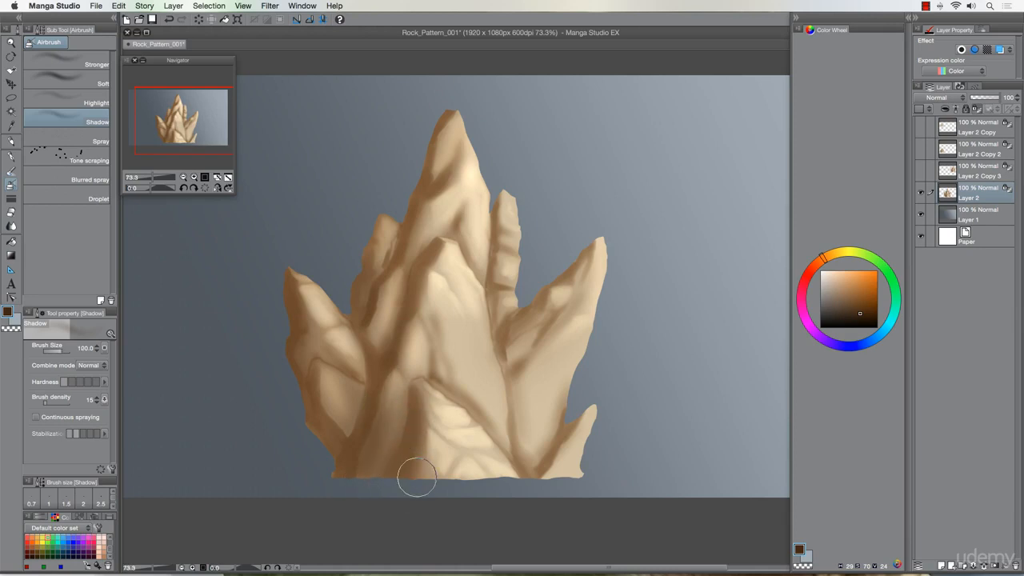
key(bracketright)
key(bracketright)
key(bracketright)
key(bracketright)
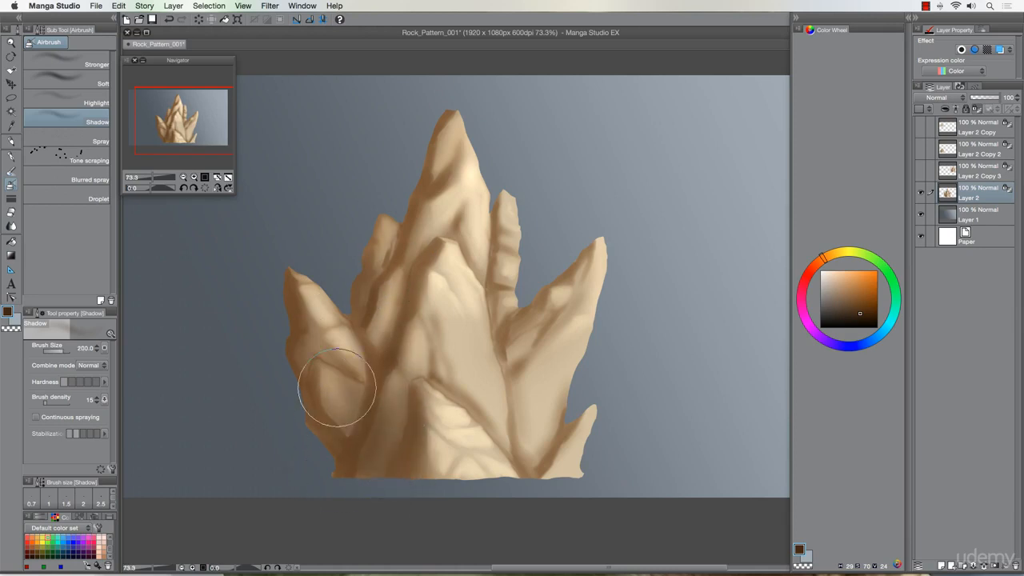
Airbrush shadow over the front rock's base and up into the right-hand crevice, finishing with the airbrush at size 120
key(bracketleft)
key(bracketleft)
mouse_move(437, 484)
mouse_down()
mouse_move(434, 416)
mouse_move(464, 480)
mouse_move(491, 460)
mouse_up()
key(bracketright)
mouse_move(523, 505)
mouse_down()
mouse_move(504, 400)
mouse_move(544, 493)
mouse_move(550, 390)
mouse_up()
drag(521, 469, 467, 339)
key(bracketleft)
key(bracketleft)
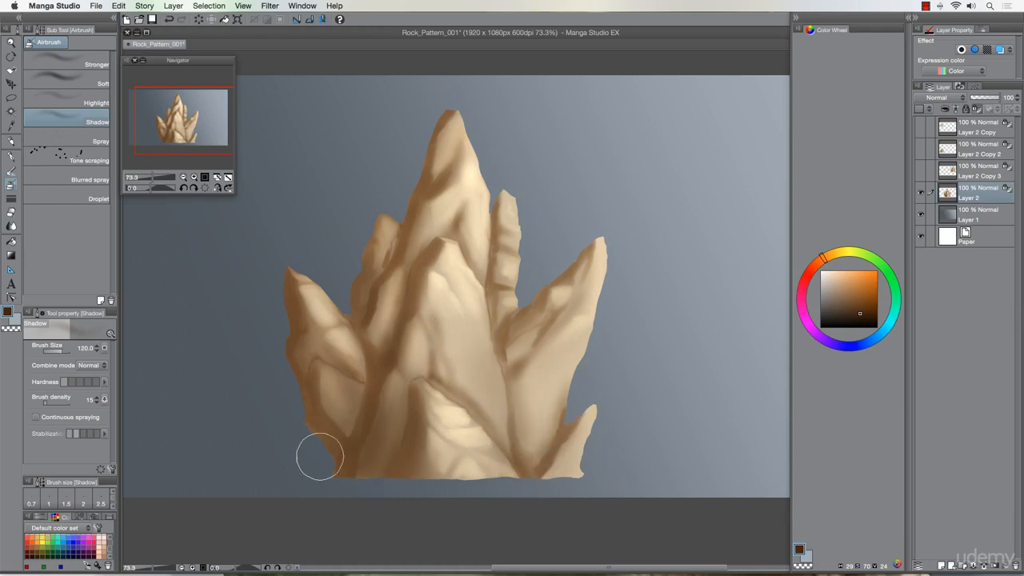
Darken the outer edge of the far-left rock and of the small spire beside it with the Shadow airbrush
mouse_move(320, 457)
mouse_down()
mouse_move(286, 354)
mouse_move(286, 304)
mouse_up()
key(bracketleft)
key(bracketleft)
drag(356, 338, 352, 272)
Deepen the airbrushed shadow between the left and central rocks down to the base, using size 150 and larger
key(bracketright)
key(bracketright)
drag(387, 320, 397, 278)
key(bracketright)
drag(394, 465, 380, 400)
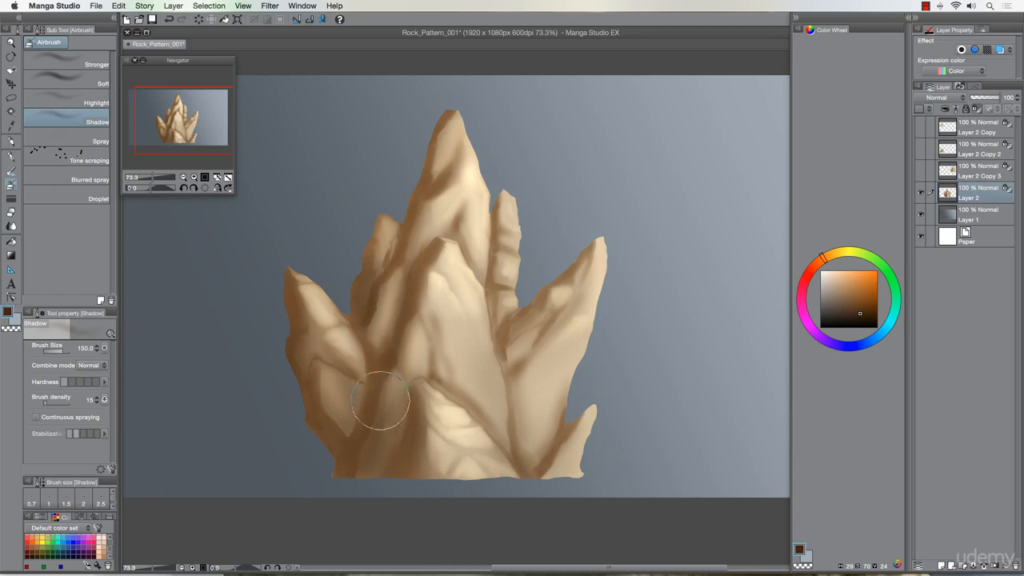
key(bracketright)
drag(370, 487, 388, 461)
Shade the whole left outline from base to tip with a smaller Shadow airbrush, ending at size 100
key(bracketleft)
key(bracketleft)
key(bracketleft)
mouse_move(346, 503)
mouse_down()
mouse_move(332, 434)
mouse_move(317, 446)
mouse_move(295, 407)
mouse_move(293, 367)
mouse_move(278, 371)
mouse_move(297, 309)
mouse_move(289, 264)
mouse_up()
key(bracketleft)
key(bracketright)
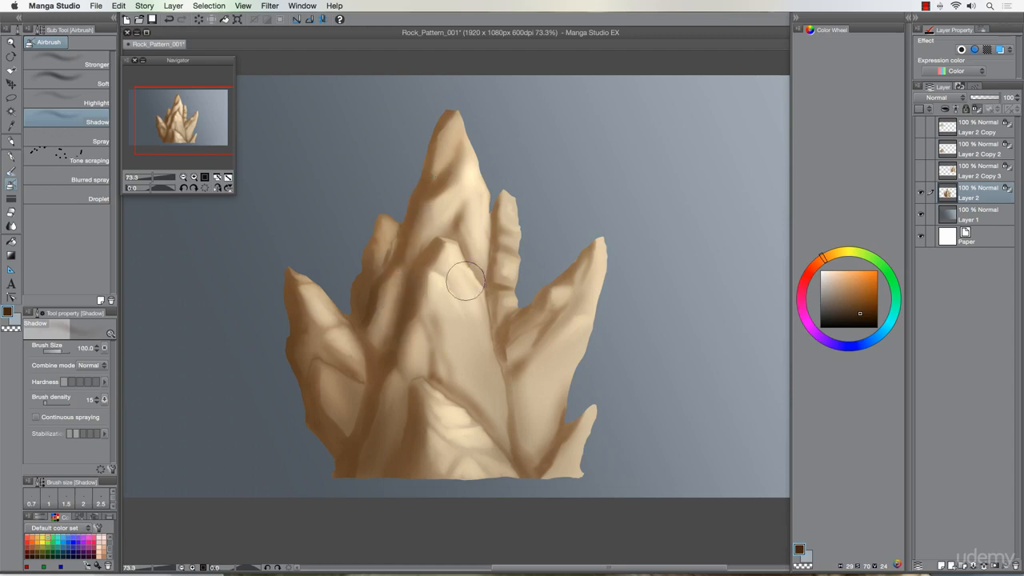
Airbrush shadow along the inner side of the right spire and over the lower-left rocks with an enlarged brush
mouse_move(518, 336)
mouse_down()
mouse_move(519, 390)
mouse_move(542, 435)
mouse_move(538, 420)
mouse_up()
key(bracketright)
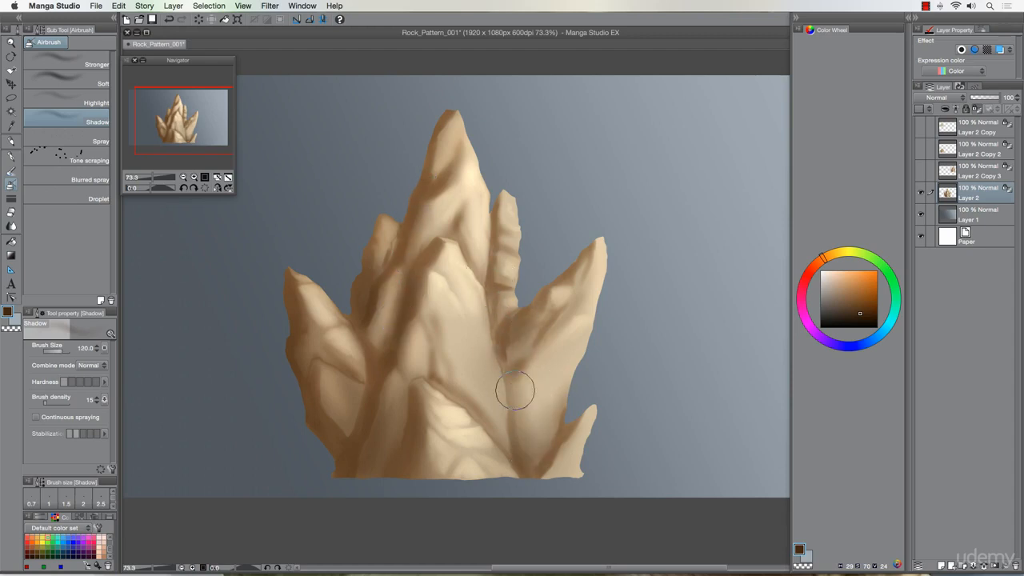
key(bracketright)
key(bracketright)
drag(331, 482, 359, 331)
Paint the deep crevice between the left and central rocks with the Smooth watercolor brush at about size 25
click(12, 172)
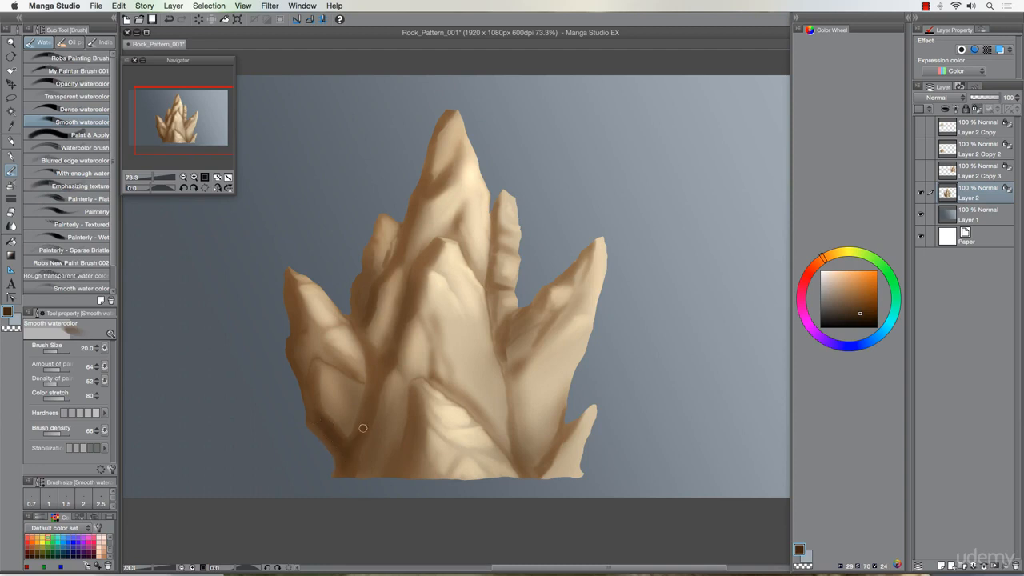
key(bracketright)
key(bracketright)
drag(370, 402, 348, 471)
key(bracketleft)
key(bracketleft)
key(bracketright)
key(bracketright)
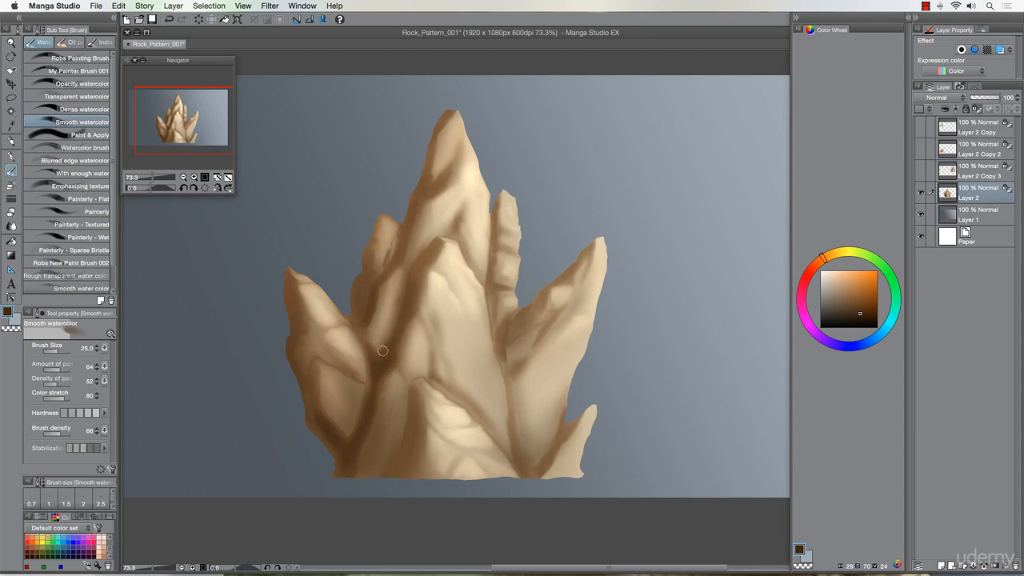
drag(380, 356, 393, 330)
Darken the front rock's lower-left side at the base with Smooth watercolor strokes at sizes 30 to 40
key(bracketright)
drag(395, 475, 407, 446)
key(bracketright)
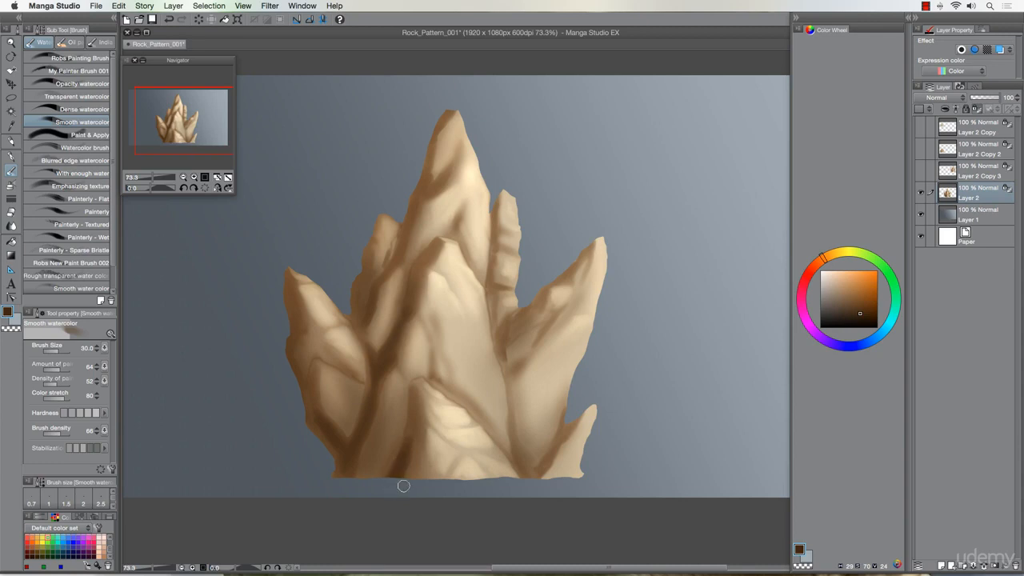
drag(393, 480, 412, 432)
key(bracketleft)
key(bracketleft)
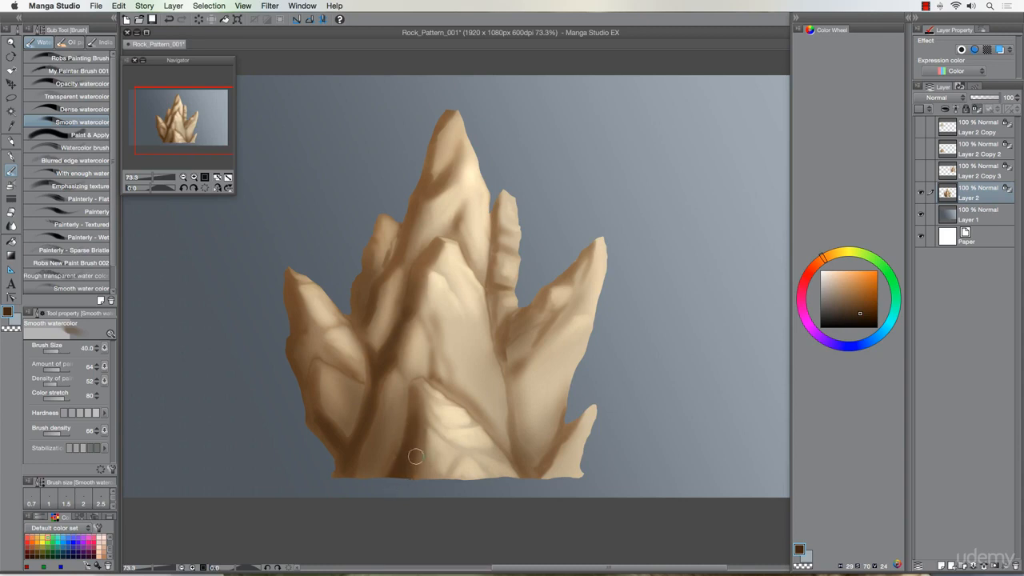
mouse_move(387, 477)
mouse_down()
mouse_move(412, 404)
mouse_move(413, 429)
mouse_up()
Paint a small dark notch at the base of the front rock and reduce the brush to size 20
key(bracketright)
key(bracketright)
mouse_move(413, 461)
mouse_down()
mouse_move(441, 479)
mouse_move(435, 490)
mouse_move(454, 462)
mouse_move(433, 481)
mouse_move(453, 462)
mouse_up()
key(bracketleft)
key(bracketleft)
key(bracketleft)
key(bracketleft)
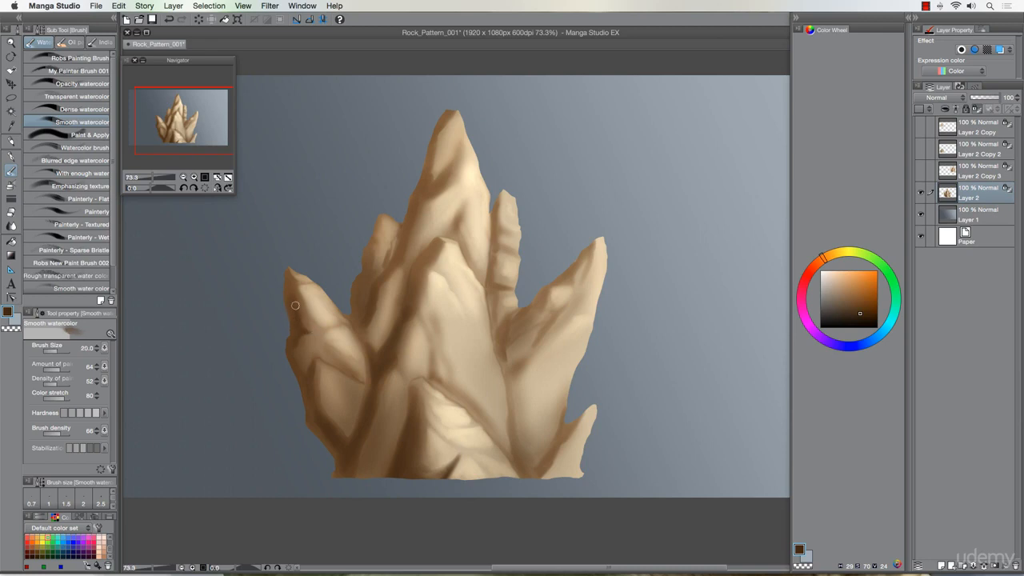
Darken the left edge and inner crevice of the small left spire with the brush at size 25
key(])
drag(359, 309, 371, 242)
key([)
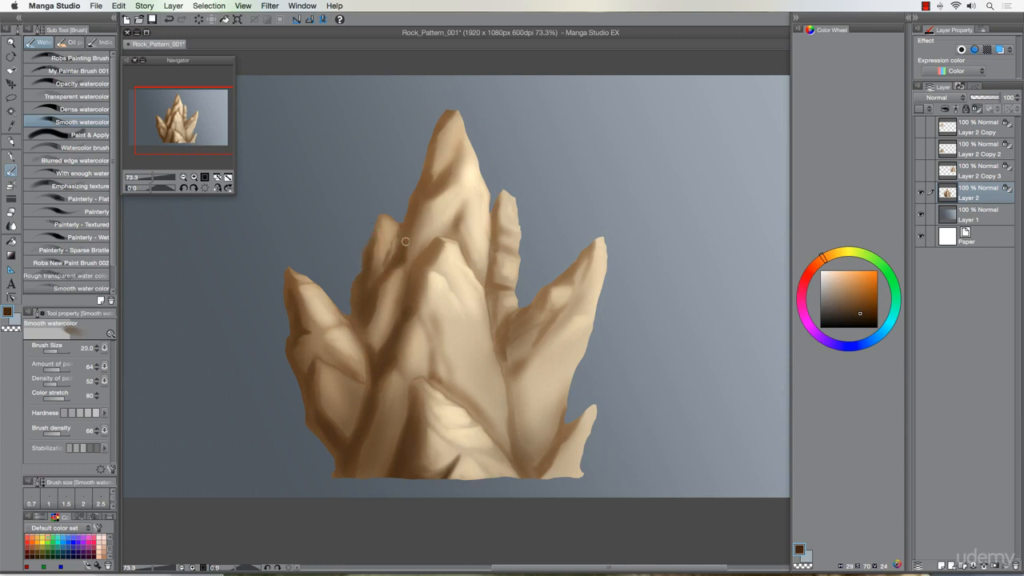
key(])
key([)
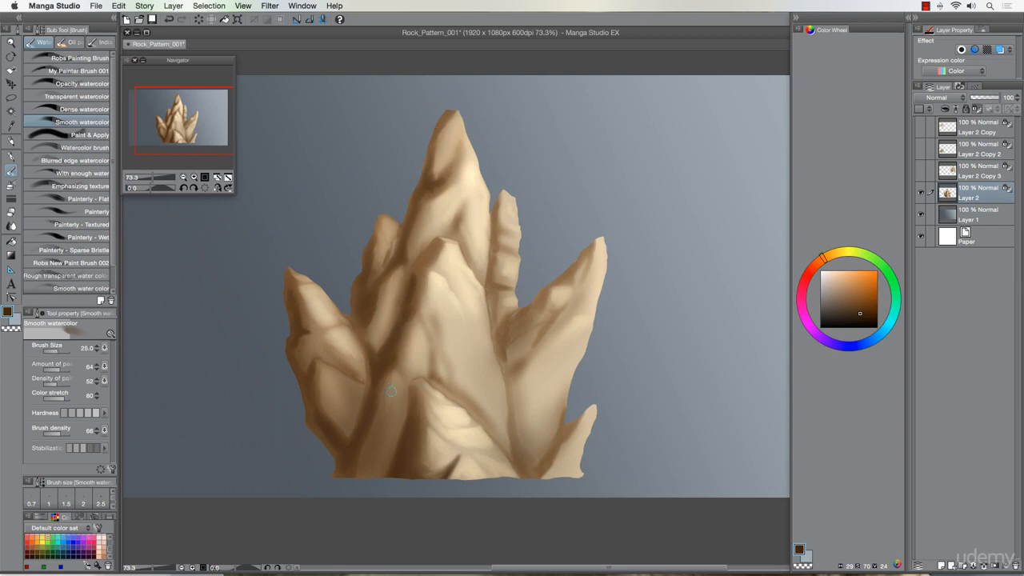
Deepen the shadow in the lower-left crevice beside the central rock, ending with the brush at size 30
key(])
drag(372, 417, 365, 429)
key(bracketleft)
key(bracketleft)
key(bracketright)
key(bracketright)
mouse_move(403, 301)
mouse_down()
mouse_move(445, 201)
mouse_move(457, 224)
mouse_move(479, 211)
mouse_move(456, 357)
mouse_move(468, 394)
mouse_move(486, 375)
mouse_up()
key(super+z)
key(super+z)
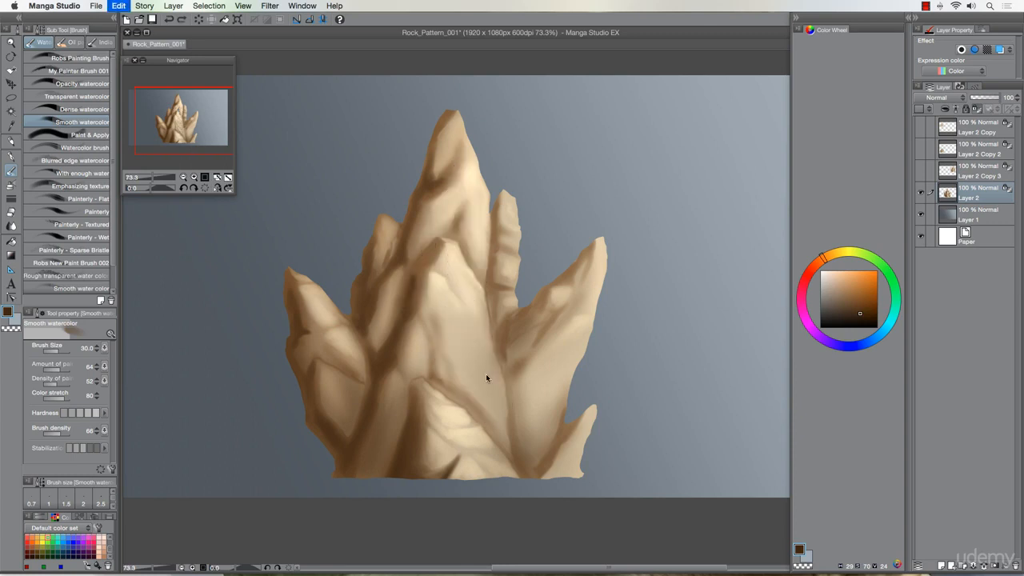
Darken the front rock's left edge and the face beside it with the brush at sizes 15 to 40
key(bracketleft)
key(bracketleft)
key(bracketleft)
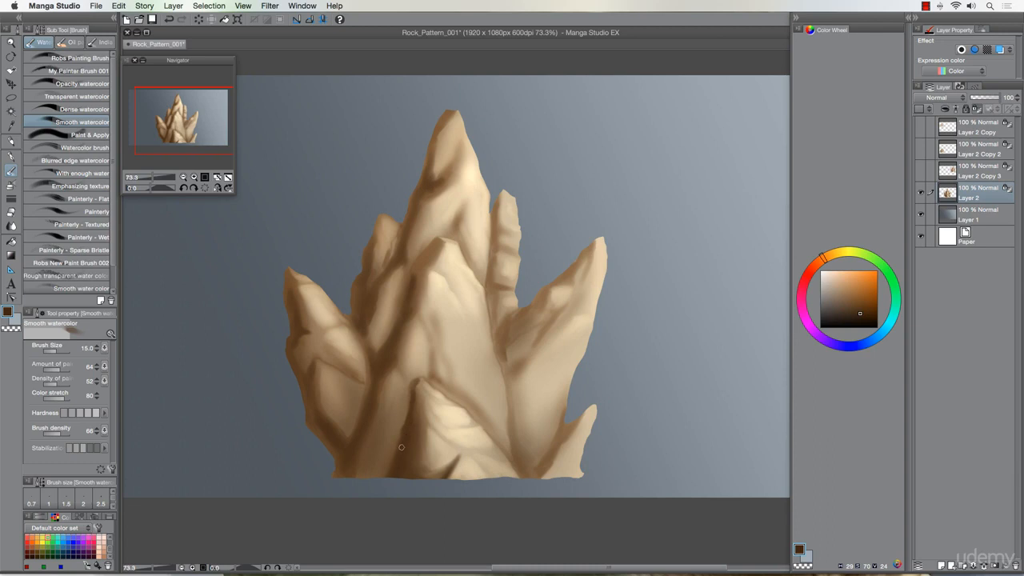
key(bracketright)
key(bracketright)
key(bracketright)
key(bracketright)
key(bracketleft)
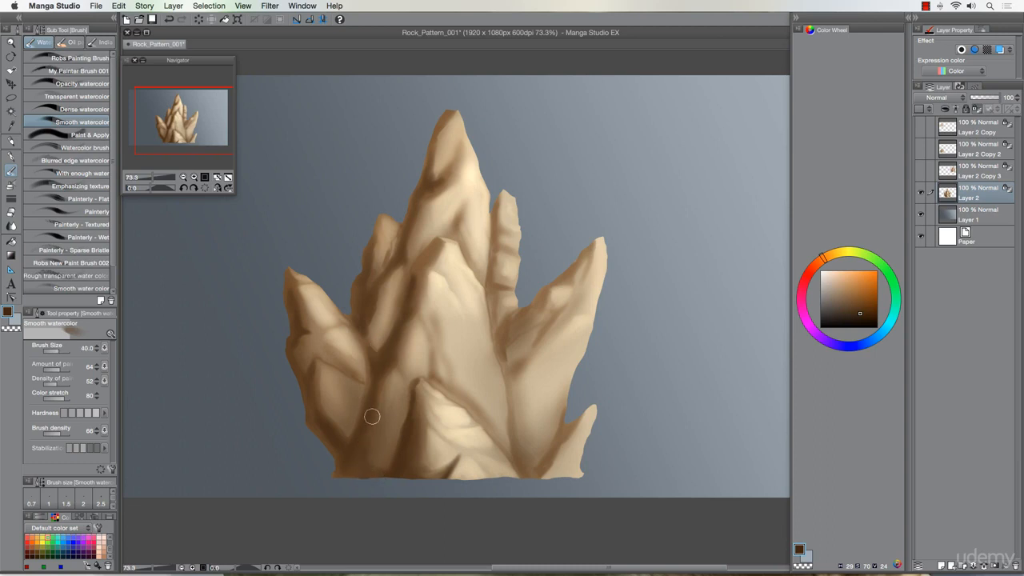
Paint a dark crack down the lower central rock and deepen the crevice leading to the right spire's base
key(bracketleft)
drag(438, 383, 454, 396)
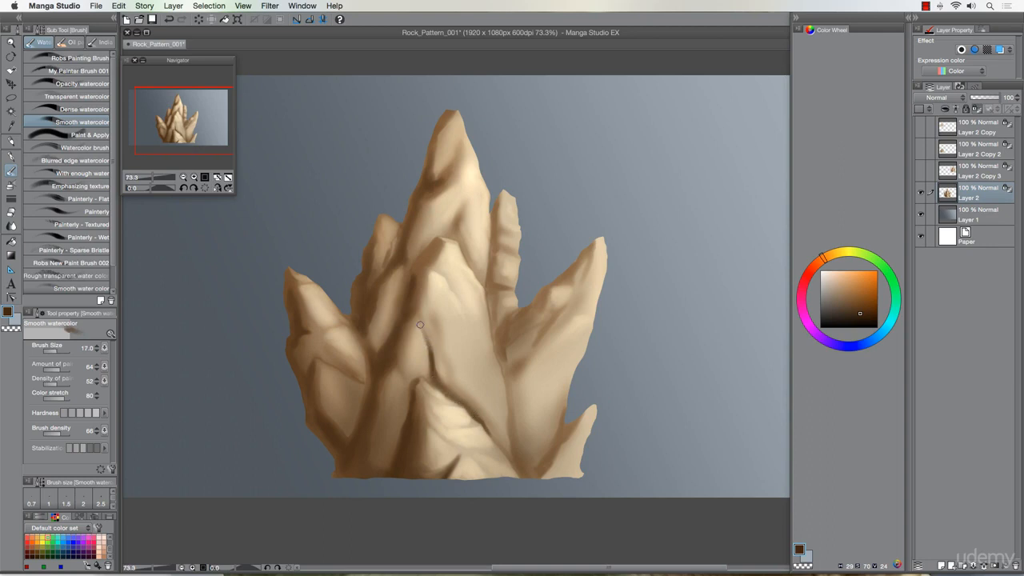
key(bracketright)
mouse_move(525, 467)
mouse_down()
mouse_move(515, 413)
mouse_move(533, 453)
mouse_move(556, 427)
mouse_move(547, 453)
mouse_move(548, 443)
mouse_move(534, 454)
mouse_move(512, 422)
mouse_up()
key(bracketright)
key(bracketright)
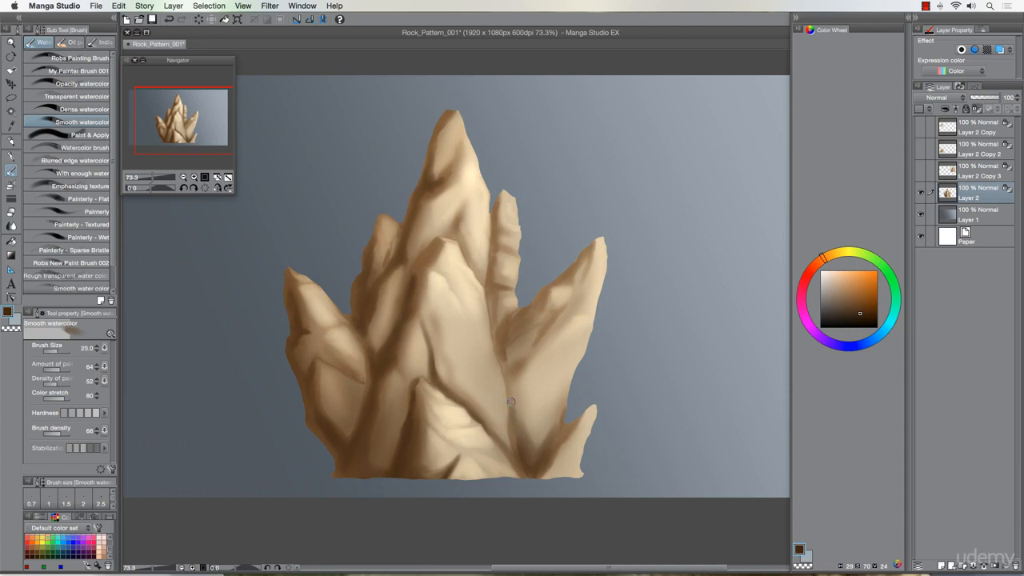
Define the right spire's upper ledges and the thin spire's left edge with a brush of size 15 to 17
key(bracketleft)
key(bracketleft)
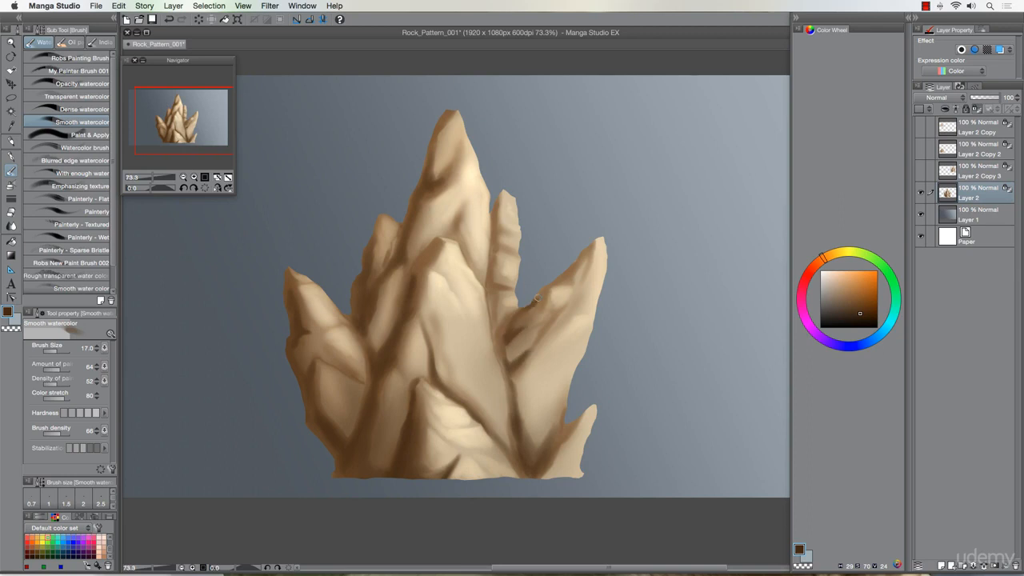
drag(542, 291, 576, 261)
mouse_move(488, 280)
mouse_down()
mouse_move(491, 210)
mouse_move(497, 288)
mouse_up()
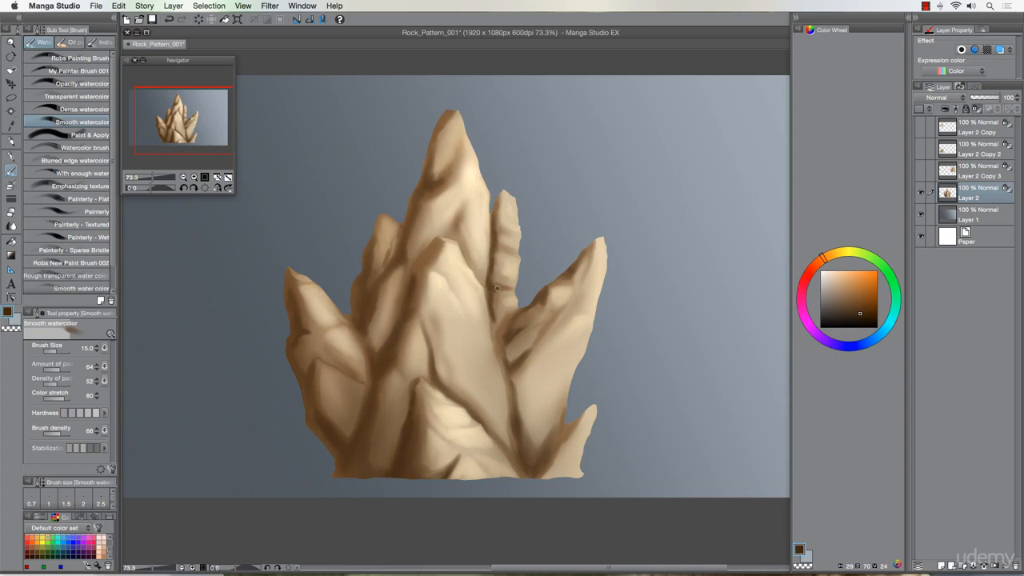
Paint dark segment lines along the thin spire, finishing with the brush at size 17
key(bracketleft)
key(bracketleft)
key(bracketleft)
key(bracketright)
key(bracketright)
key(bracketright)
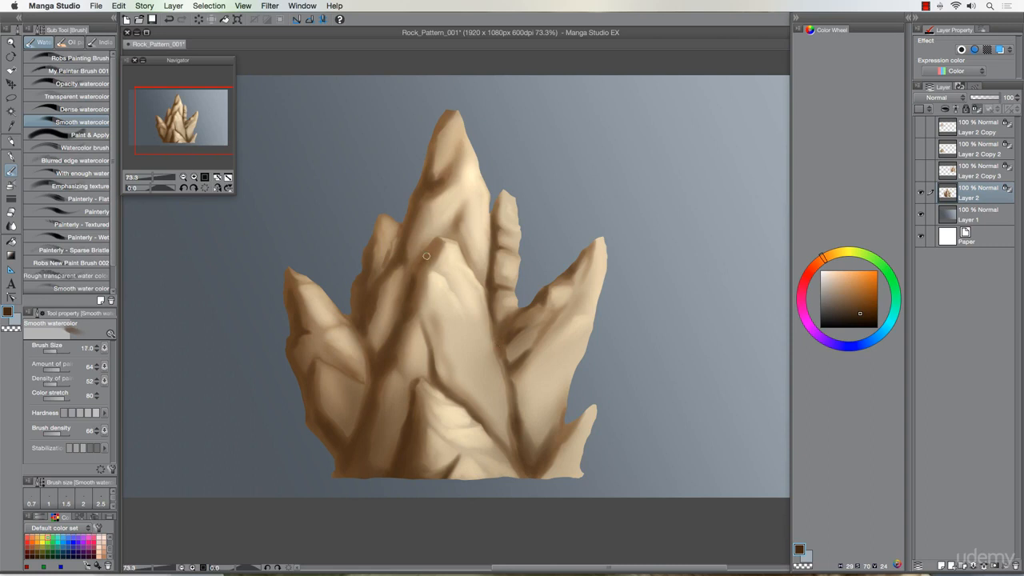
Darken the left edges of the small left spire and the tall central peak
key(bracketright)
mouse_move(363, 254)
mouse_down()
mouse_move(378, 202)
mouse_move(406, 231)
mouse_move(423, 167)
mouse_up()
key(bracketleft)
key(bracketright)
key(bracketright)
key(bracketleft)
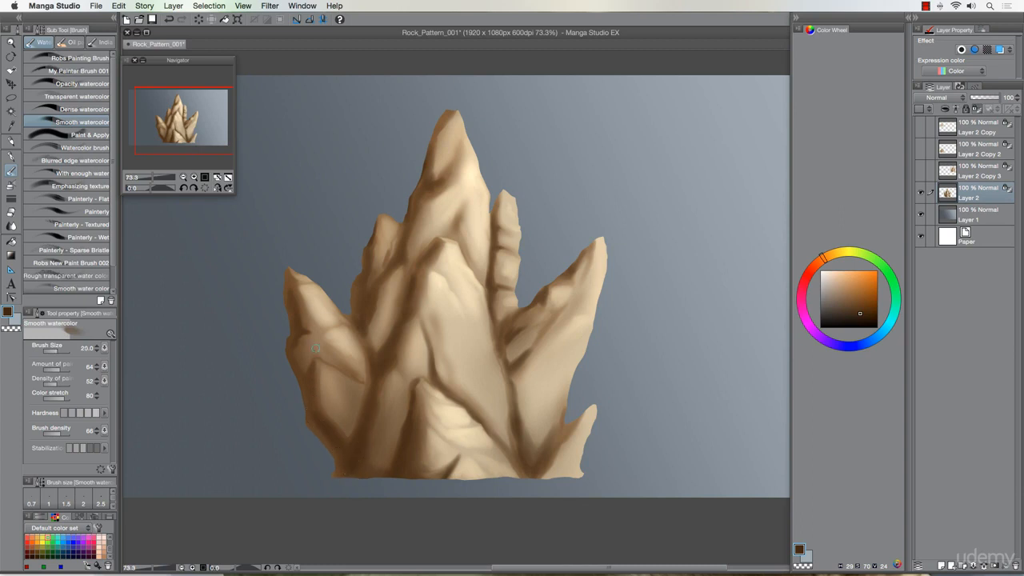
Refine the dark ridges and cracks on the far-left rock, varying the brush size and ending at 12
key(bracketleft)
key(bracketleft)
key(bracketright)
key(bracketright)
key(bracketright)
key(bracketright)
key(bracketright)
key(bracketleft)
key(bracketleft)
key(bracketleft)
key(bracketleft)
drag(301, 281, 315, 286)
key(bracketleft)
key(bracketright)
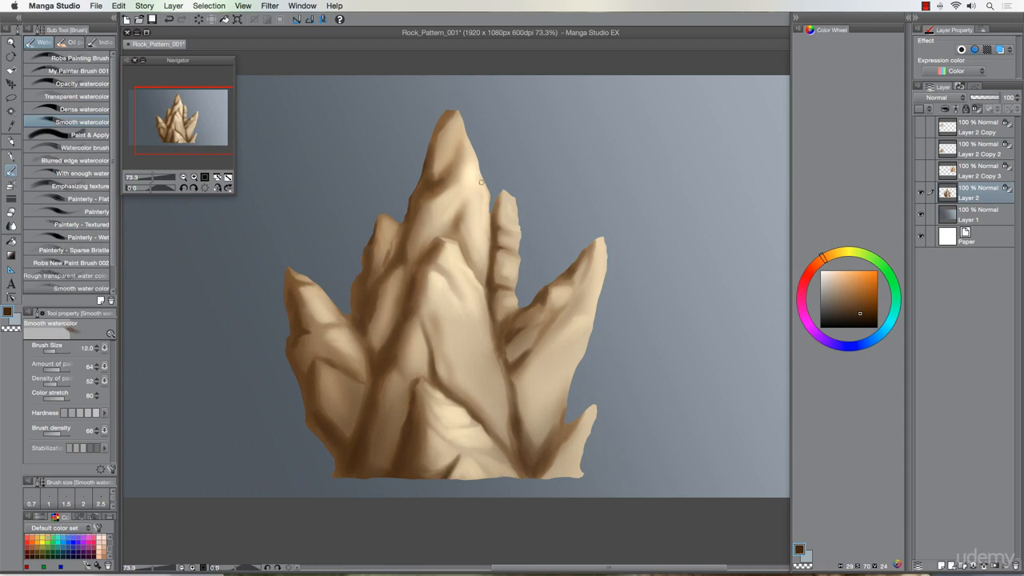
Add small shadow details across the upper rocks, ending with the brush at size 20
key(bracketright)
key(bracketright)
key(bracketright)
key(bracketright)
key(bracketright)
key(bracketleft)
key(bracketleft)
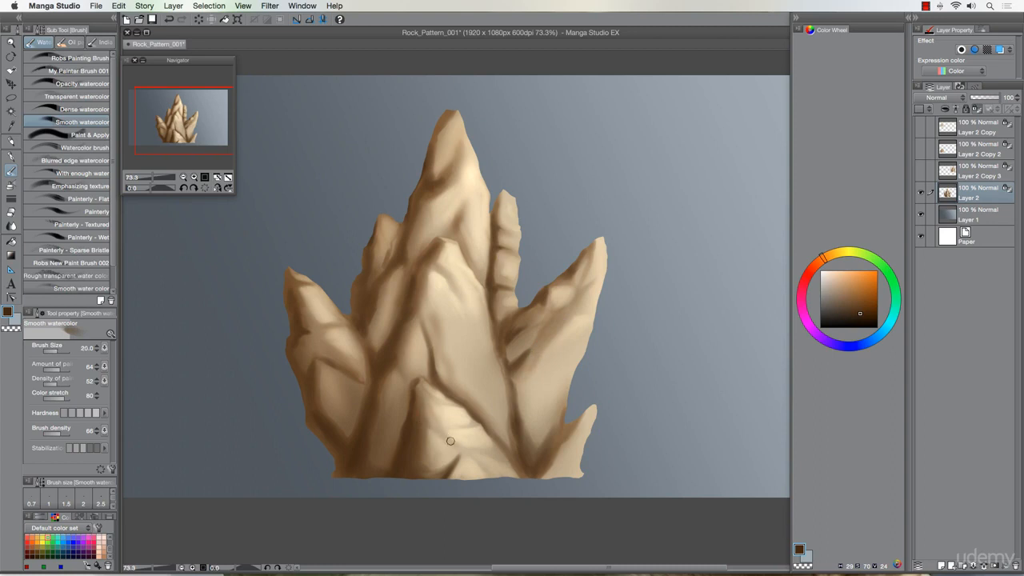
Paint dark ridge lines across the front rock's upper face and reduce the brush to size 15
key(bracketright)
drag(431, 423, 478, 423)
drag(425, 400, 457, 407)
key(bracketright)
key(bracketleft)
key(bracketleft)
key(bracketleft)
Create a selection from the rock on Layer 2 and add a new raster layer above it
click(921, 193)
click(922, 193)
right_click(992, 198)
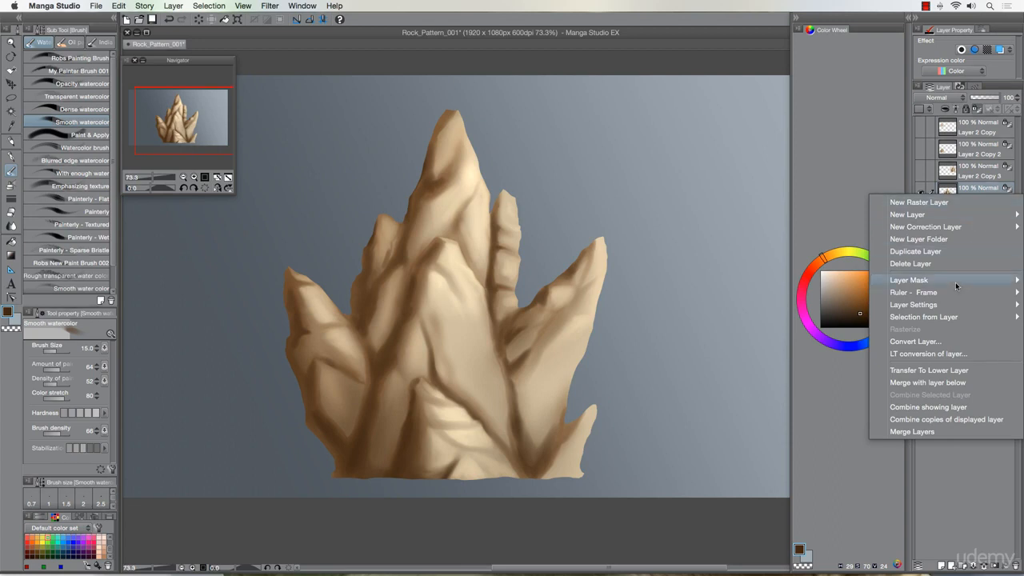
mouse_move(953, 317)
click(847, 322)
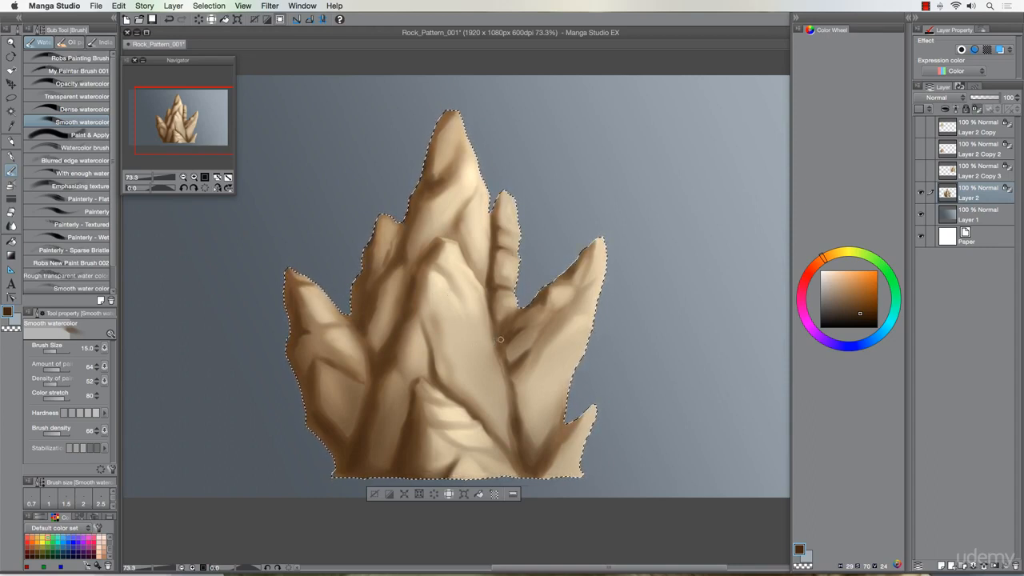
click(942, 566)
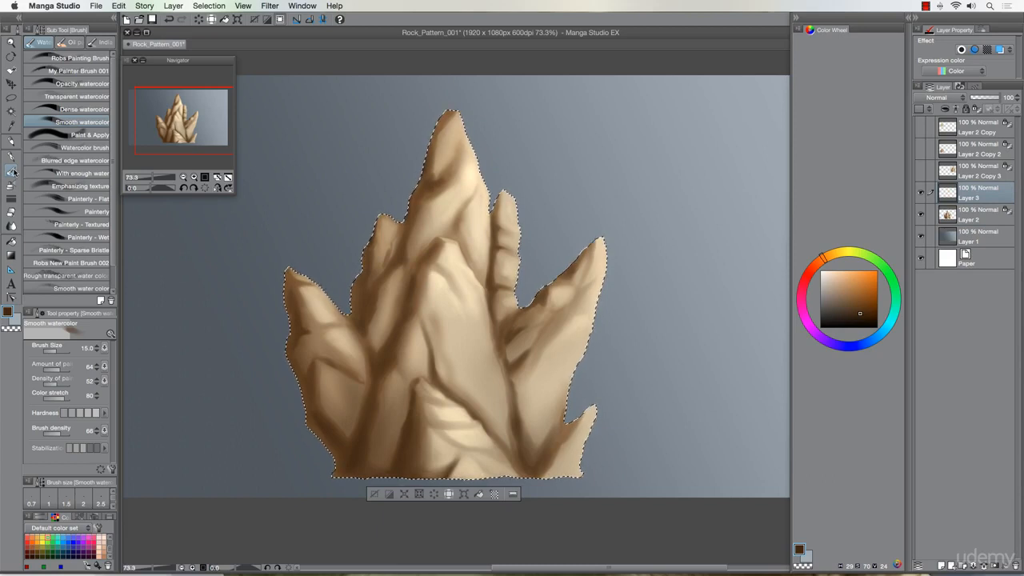
Try painting fine cracks on the central front rock's face at brush size 6, and clear them from the new layer
key(bracketleft)
key(bracketleft)
key(bracketleft)
key(bracketleft)
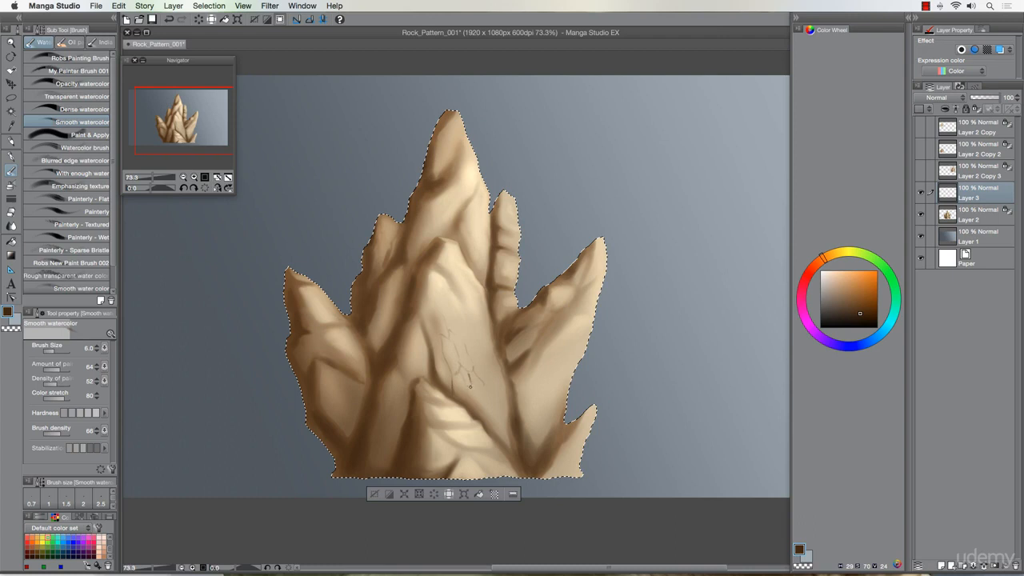
drag(472, 356, 478, 346)
drag(496, 393, 492, 422)
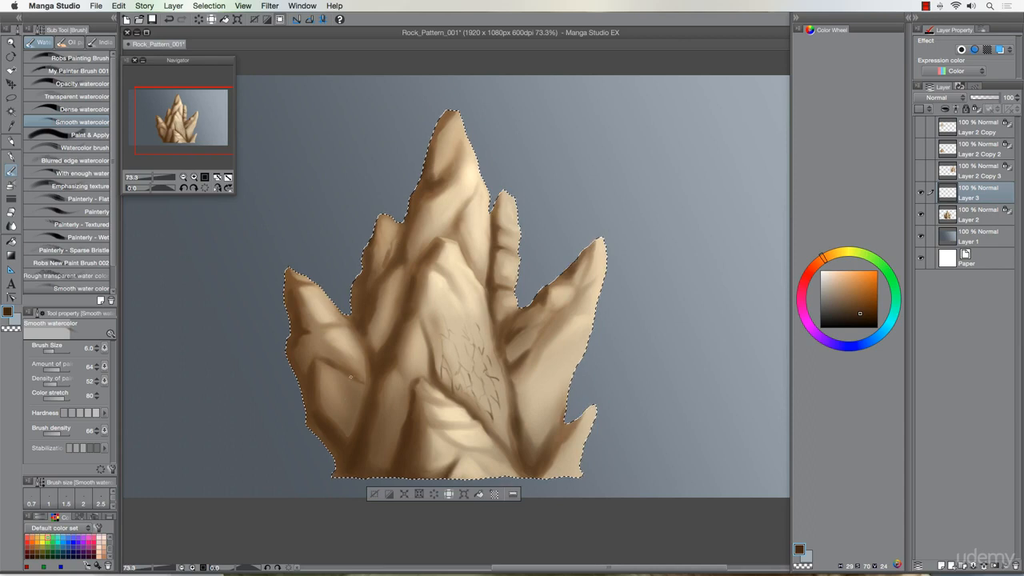
key(Delete)
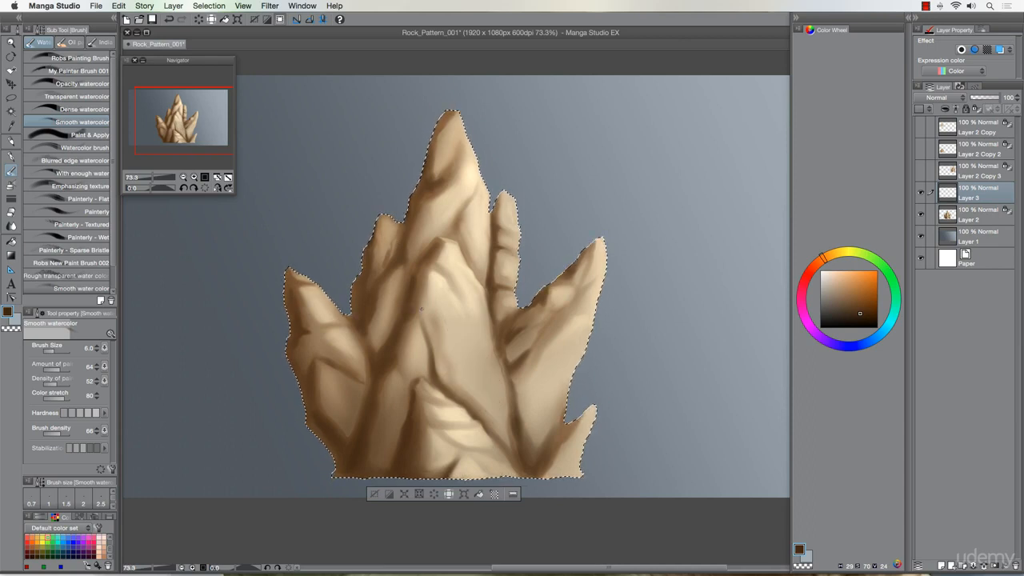
Paint bolder, jagged cracks over the central front rock's face with the brush at size 7
key(])
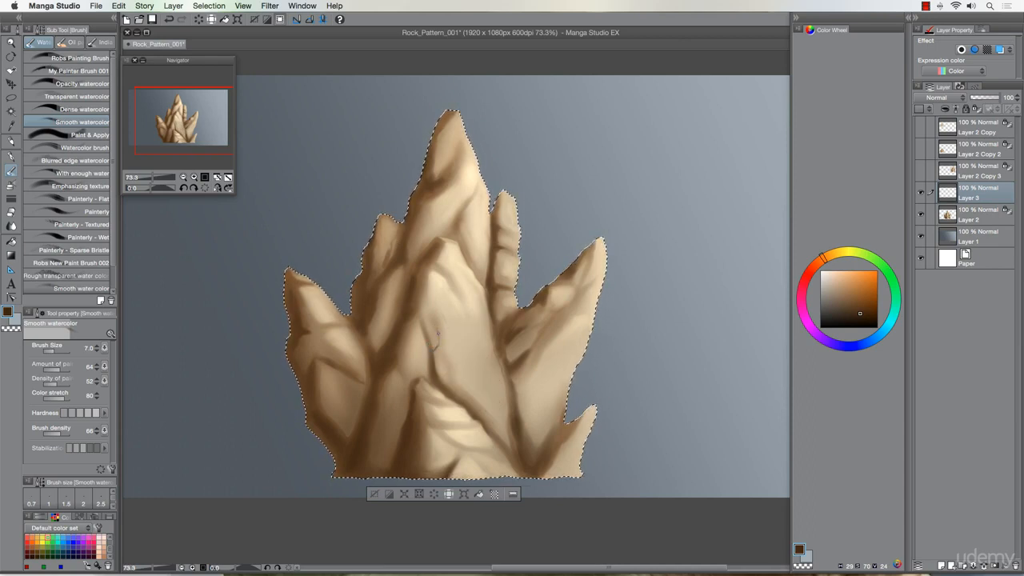
key(])
mouse_move(442, 342)
mouse_down()
mouse_move(466, 356)
mouse_move(459, 300)
mouse_move(469, 325)
mouse_move(483, 332)
mouse_move(485, 320)
mouse_move(479, 348)
mouse_move(459, 357)
mouse_move(459, 379)
mouse_move(458, 364)
mouse_move(480, 404)
mouse_up()
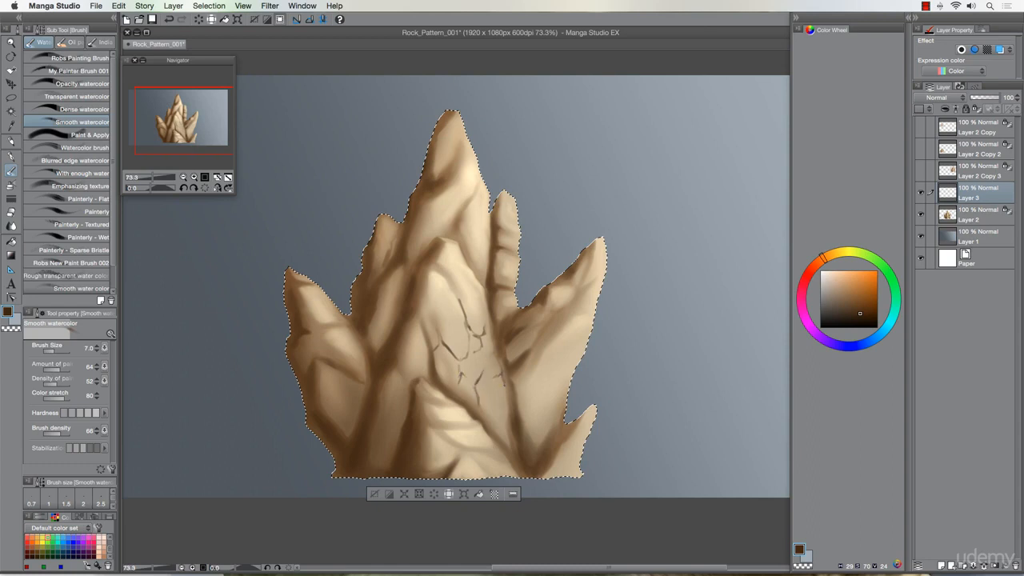
mouse_move(461, 305)
mouse_down()
mouse_move(437, 267)
mouse_move(464, 266)
mouse_up()
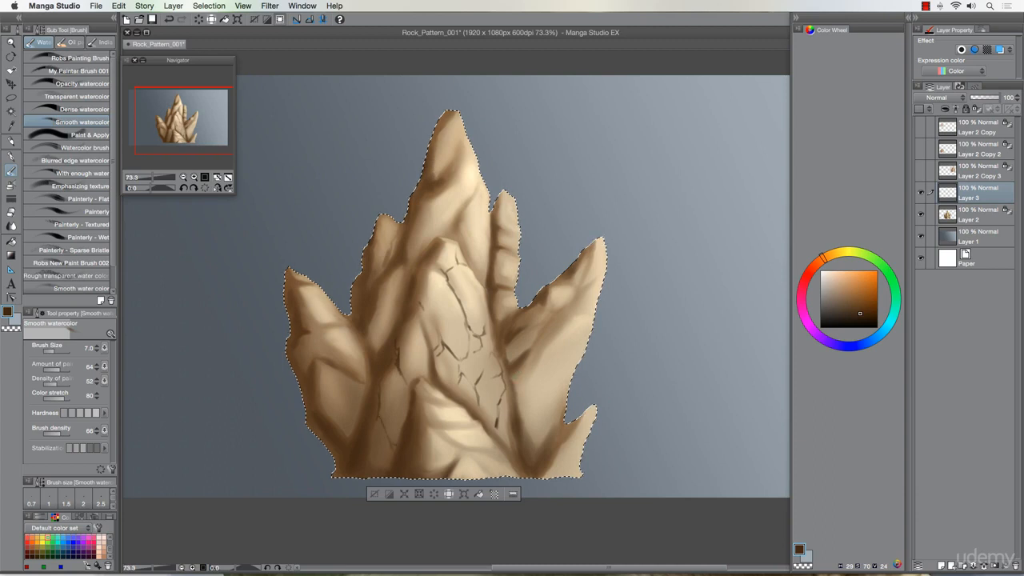
Paint cracks across the upper part of the right rock and over the tall central peak
mouse_move(525, 362)
mouse_down()
mouse_move(593, 308)
mouse_move(574, 299)
mouse_move(597, 275)
mouse_move(556, 314)
mouse_move(542, 311)
mouse_up()
drag(476, 184, 465, 201)
drag(465, 201, 456, 216)
drag(467, 131, 488, 197)
drag(454, 232, 442, 192)
drag(461, 150, 453, 171)
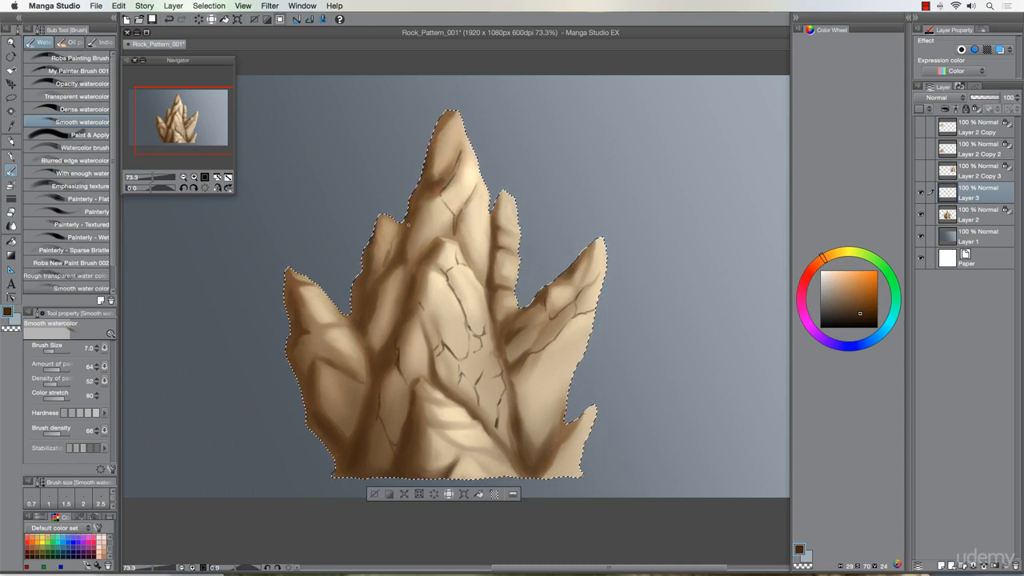
drag(410, 231, 413, 256)
drag(454, 112, 462, 130)
mouse_move(432, 136)
mouse_down()
mouse_move(427, 150)
mouse_move(475, 153)
mouse_up()
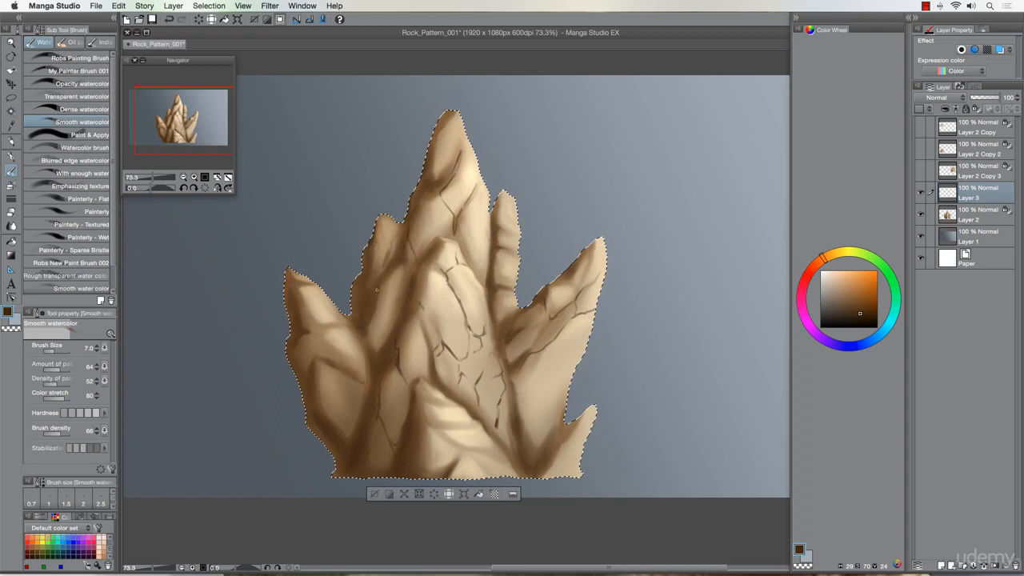
Paint branching cracks over the left rocks and a short crack near the right rock's outer edge
drag(386, 303, 390, 341)
drag(598, 296, 595, 327)
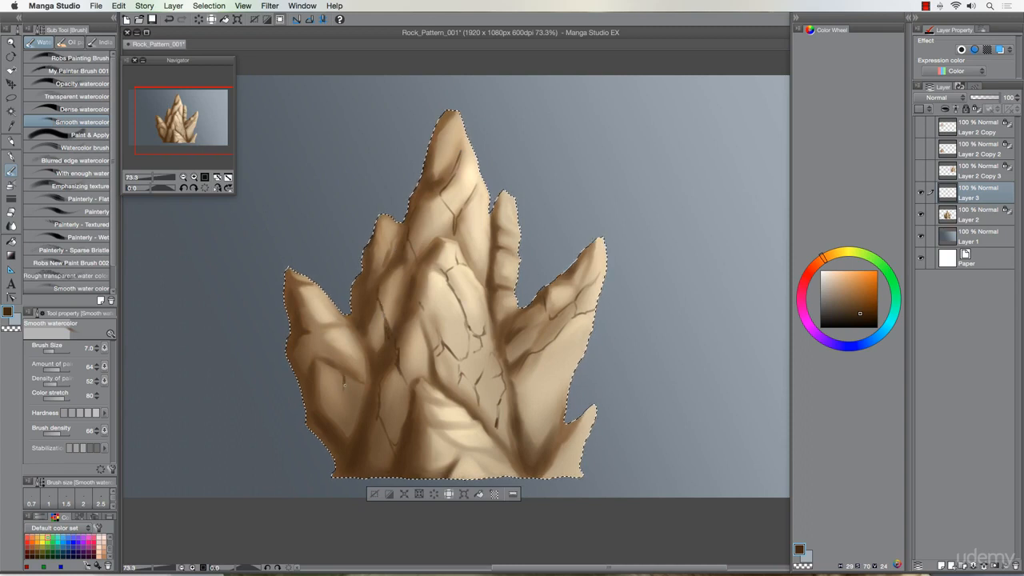
drag(344, 377, 341, 420)
mouse_move(309, 330)
mouse_down()
mouse_move(346, 325)
mouse_move(303, 311)
mouse_up()
drag(352, 328, 361, 347)
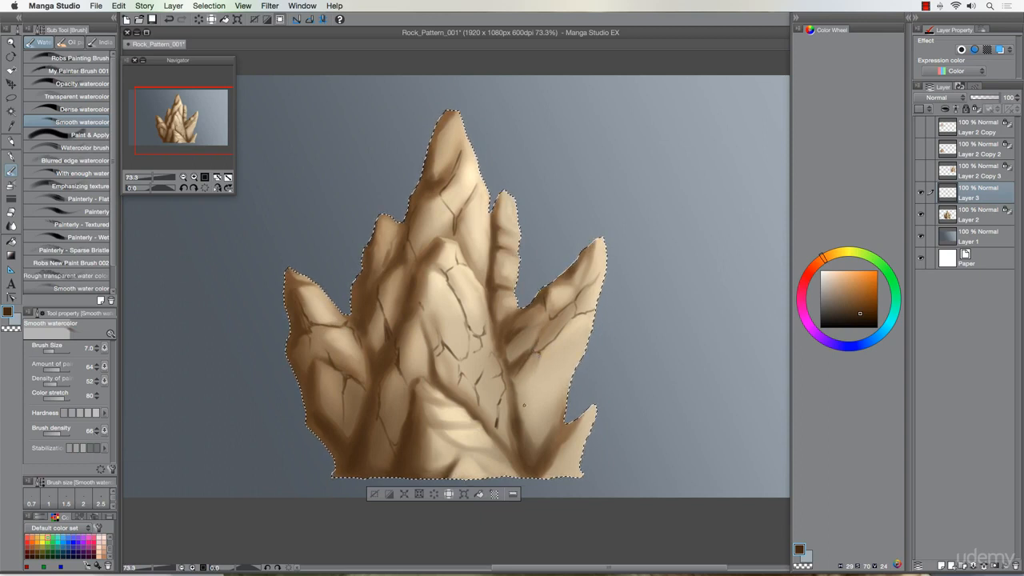
Add cracks to the right rock's lower part, the narrow ridged column and the small front rock
mouse_move(524, 405)
mouse_down()
mouse_move(522, 414)
mouse_move(532, 395)
mouse_up()
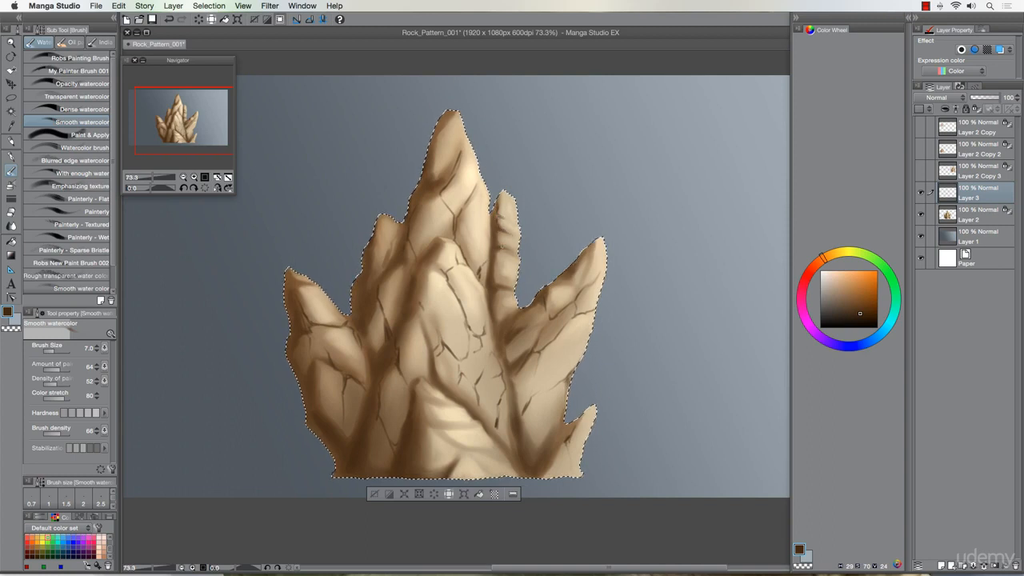
drag(518, 267, 513, 255)
mouse_move(418, 418)
mouse_down()
mouse_move(452, 424)
mouse_move(459, 443)
mouse_move(492, 451)
mouse_up()
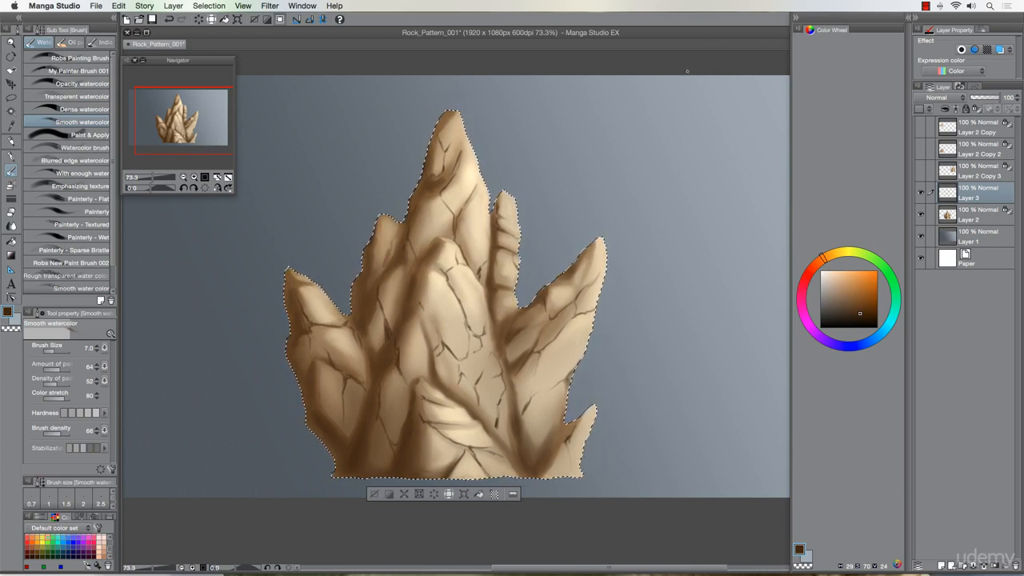
Try the Multiply and Overlay blending modes on the crack layer and return it to Normal
click(941, 99)
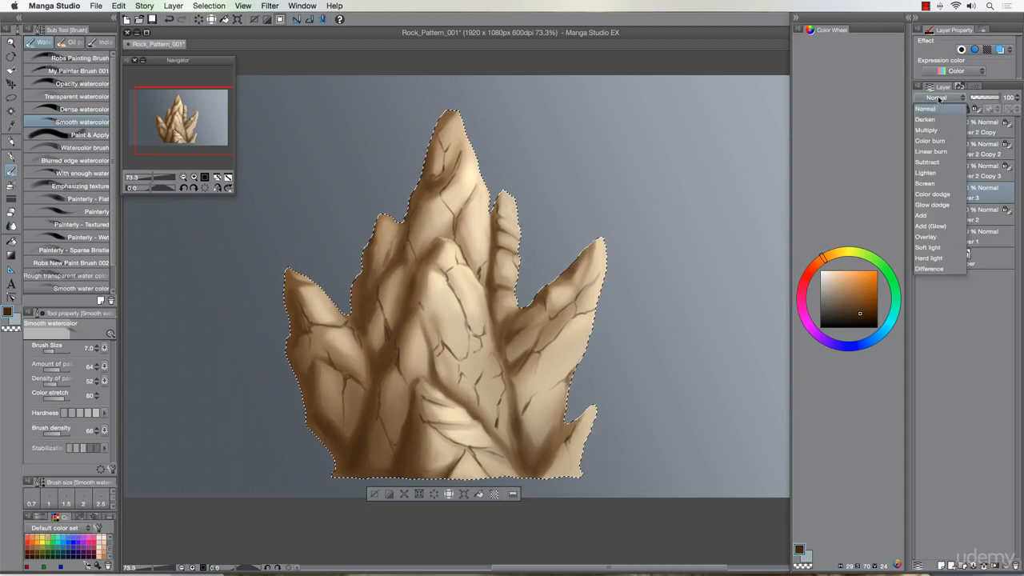
click(936, 129)
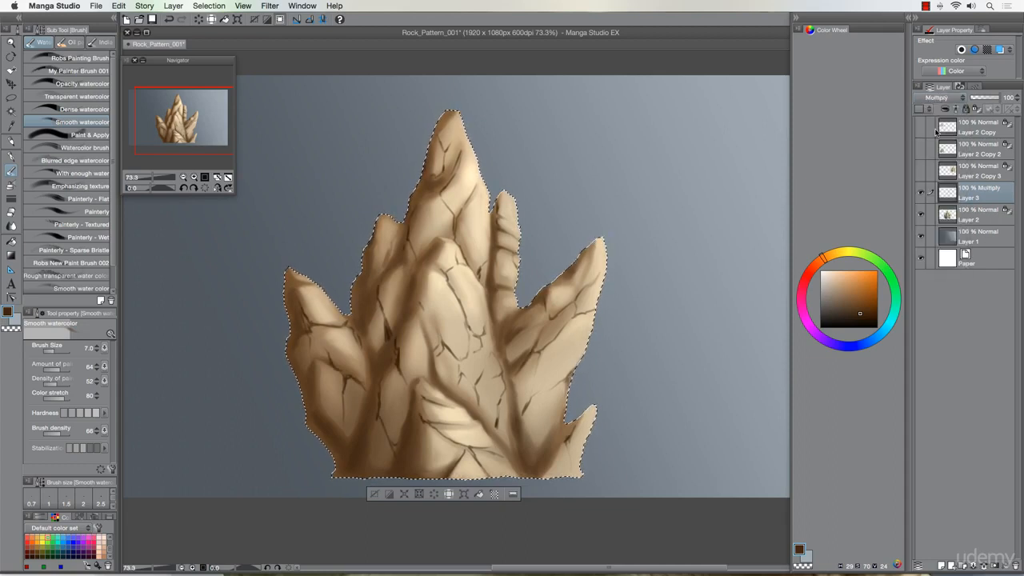
click(940, 98)
click(924, 239)
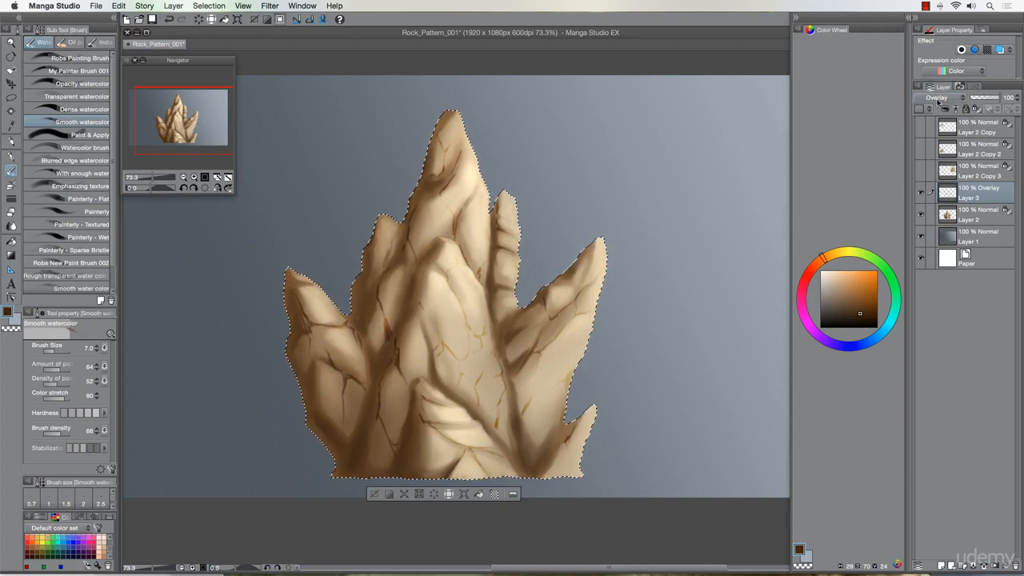
click(939, 97)
click(937, 131)
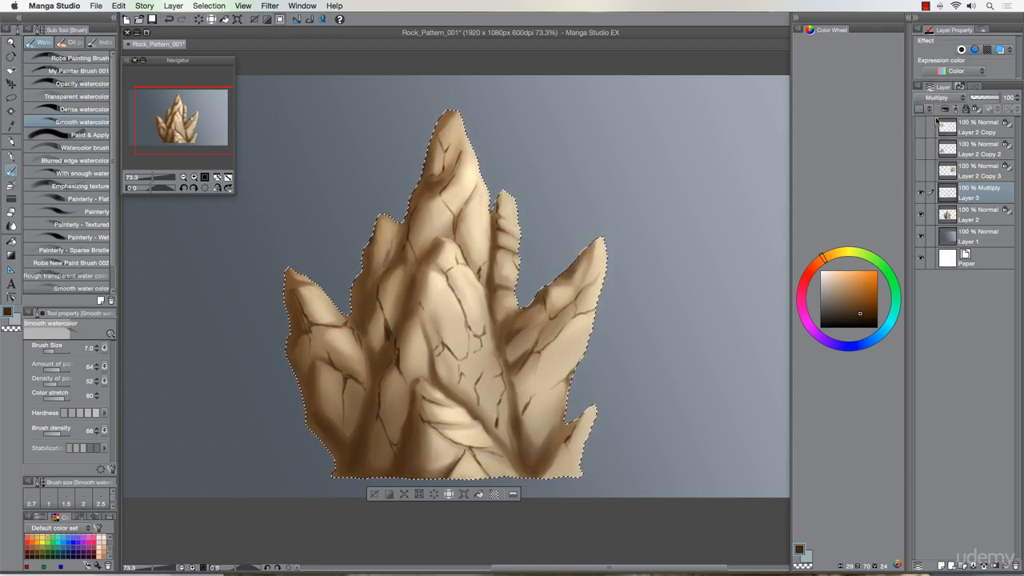
click(937, 98)
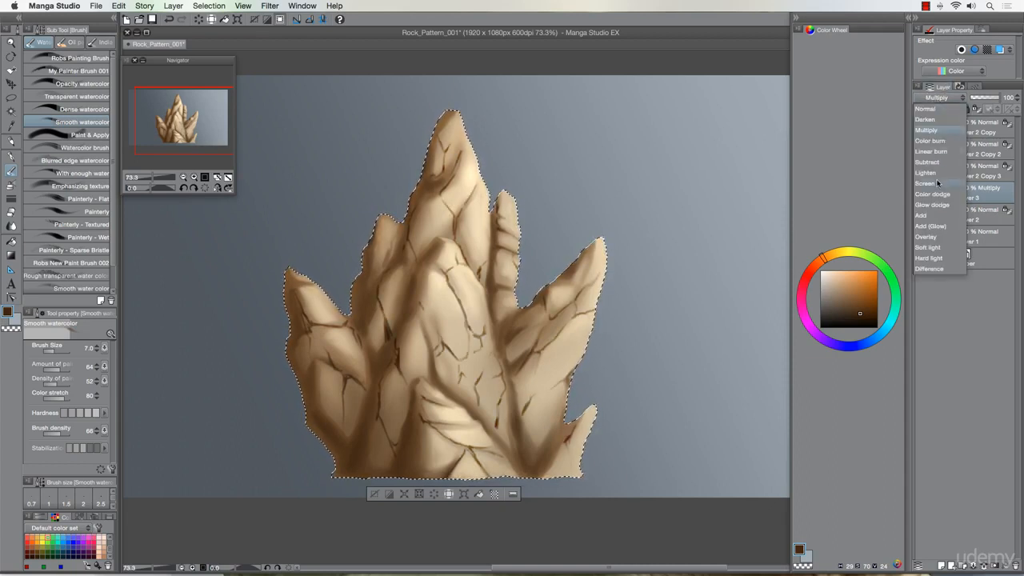
click(930, 109)
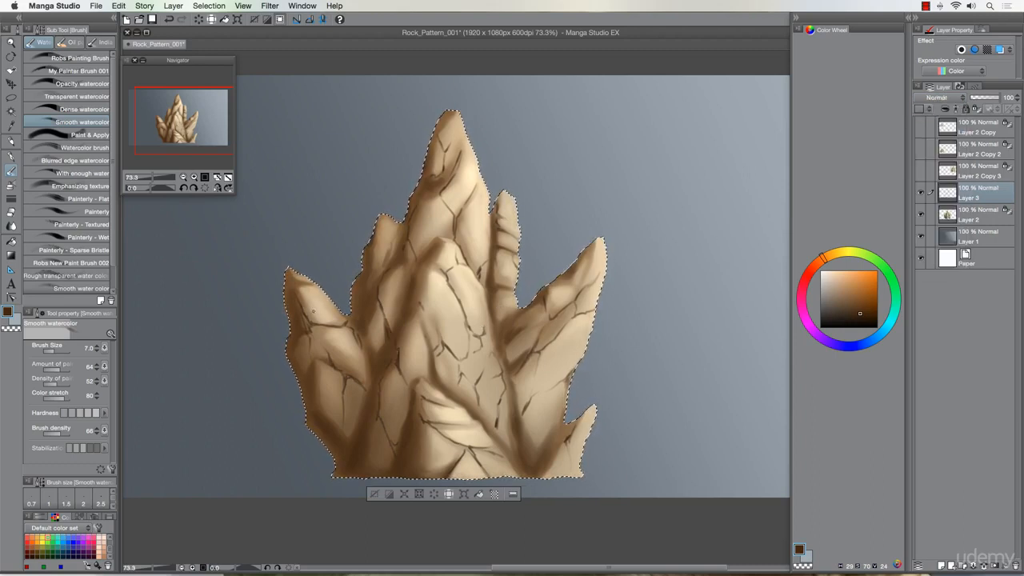
Soften the painted cracks across the rocks with the Blend tool, varying its size and ending at 12
click(12, 227)
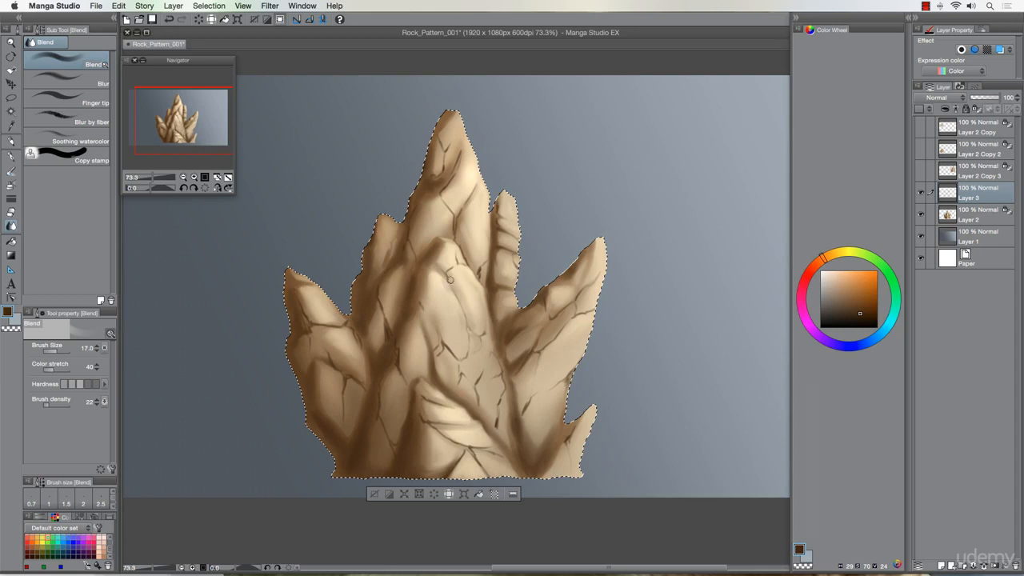
key(bracketleft)
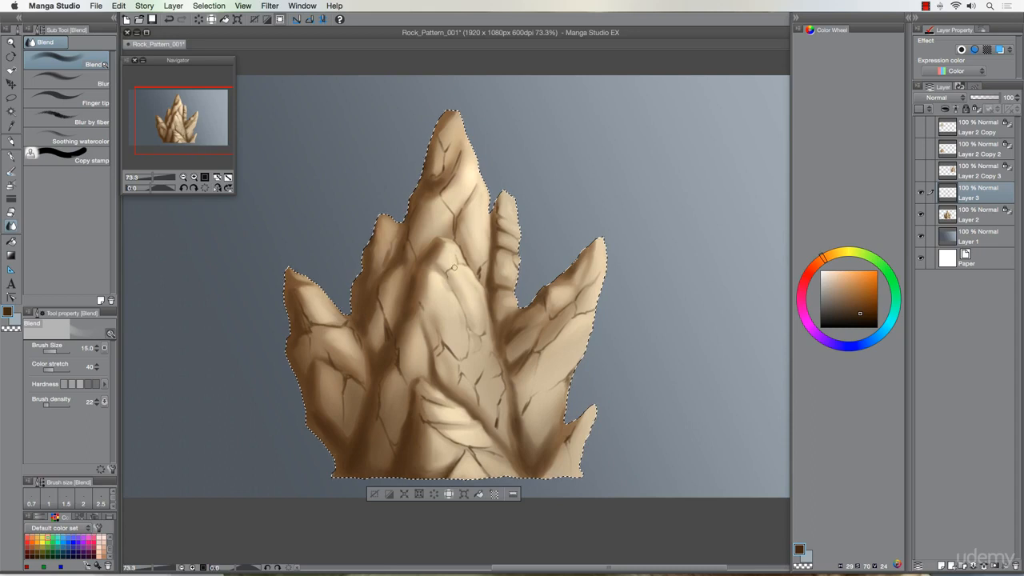
key(bracketright)
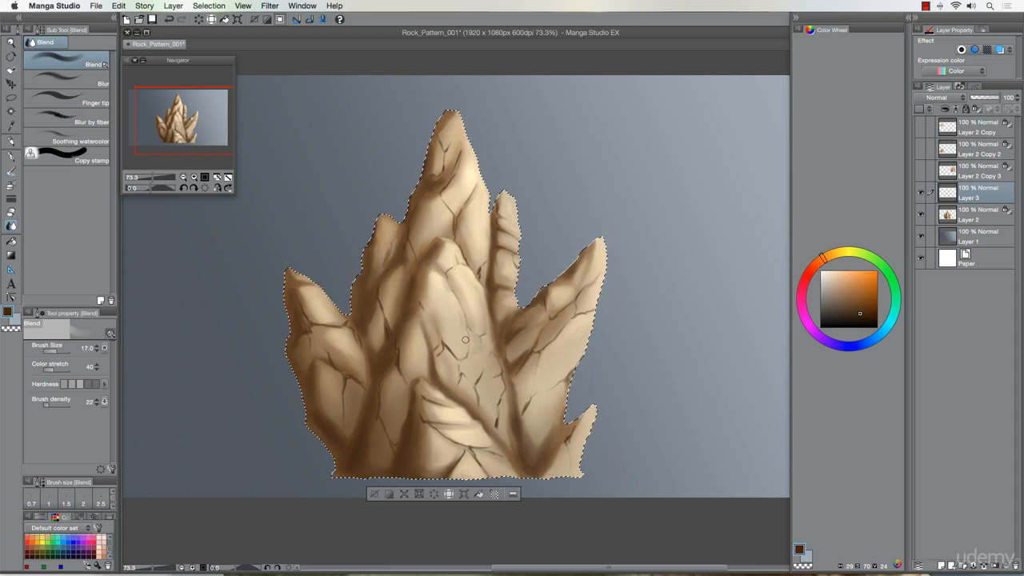
key(bracketleft)
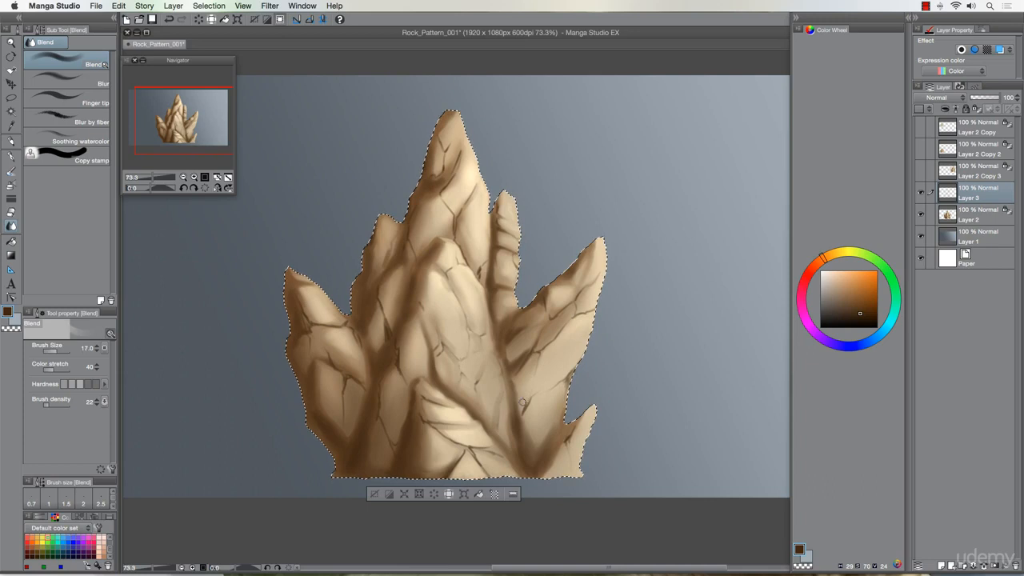
key(bracketright)
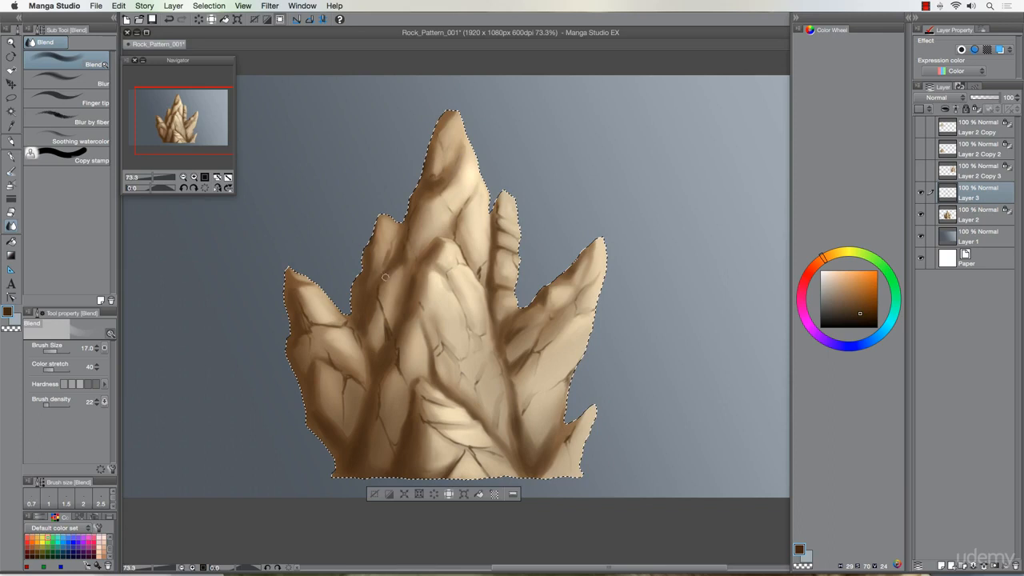
key(bracketleft)
key(bracketleft)
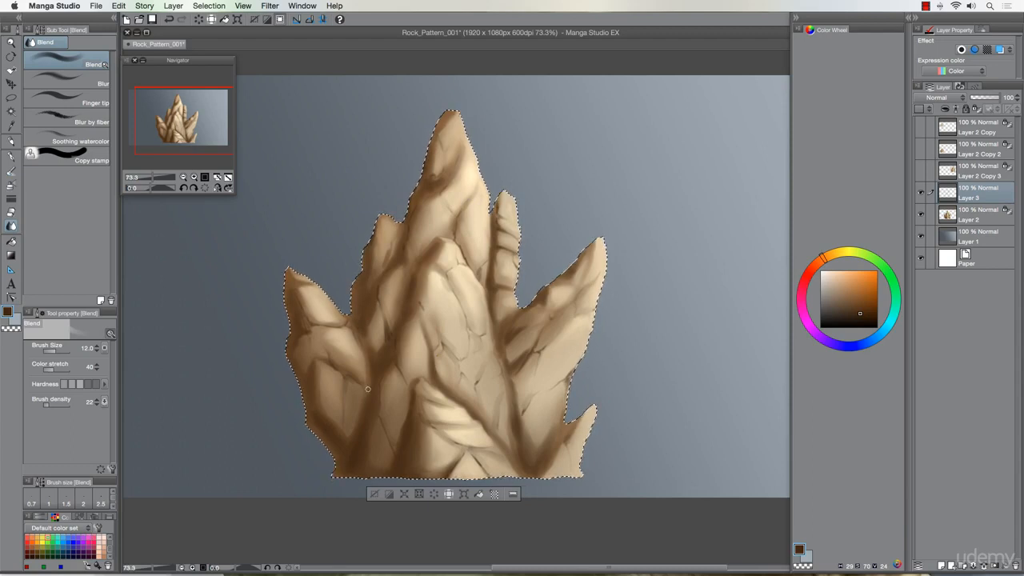
Paint pale cream highlights beside the central rock's cracks with Smooth watercolor at size 7, and soften them with the Blend tool at size 20
scroll(367, 388, up, 2)
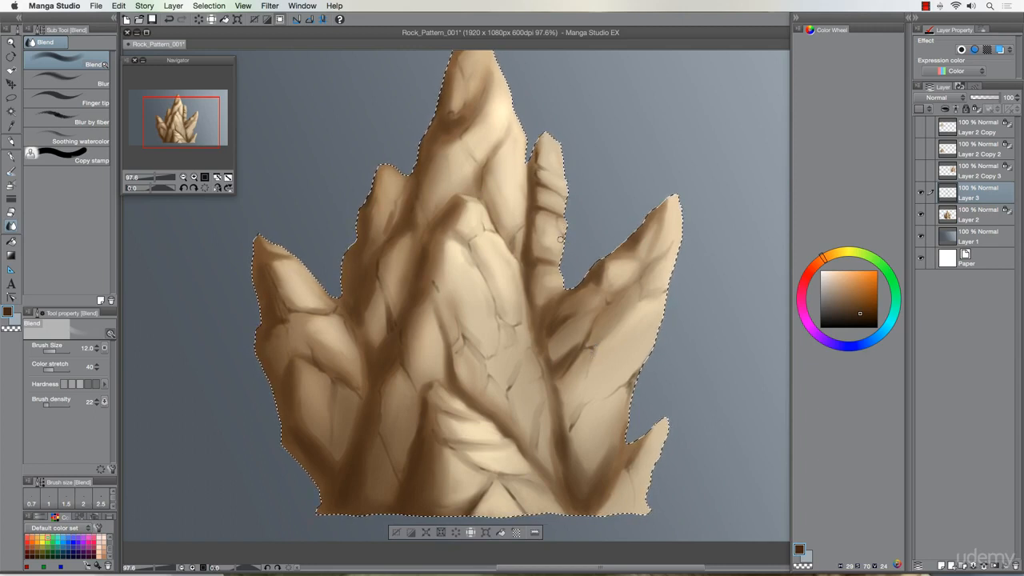
click(12, 171)
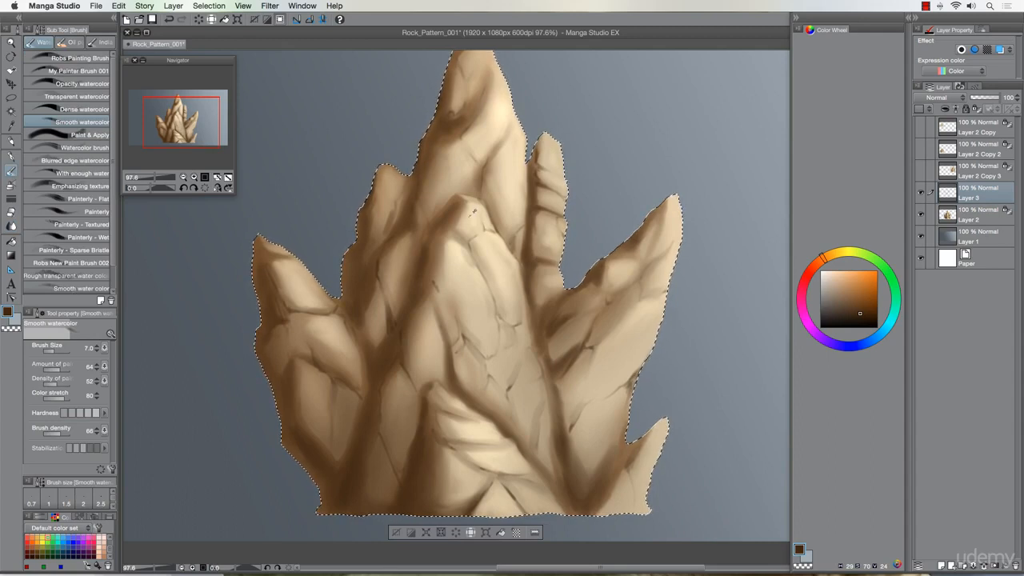
click(828, 255)
click(829, 272)
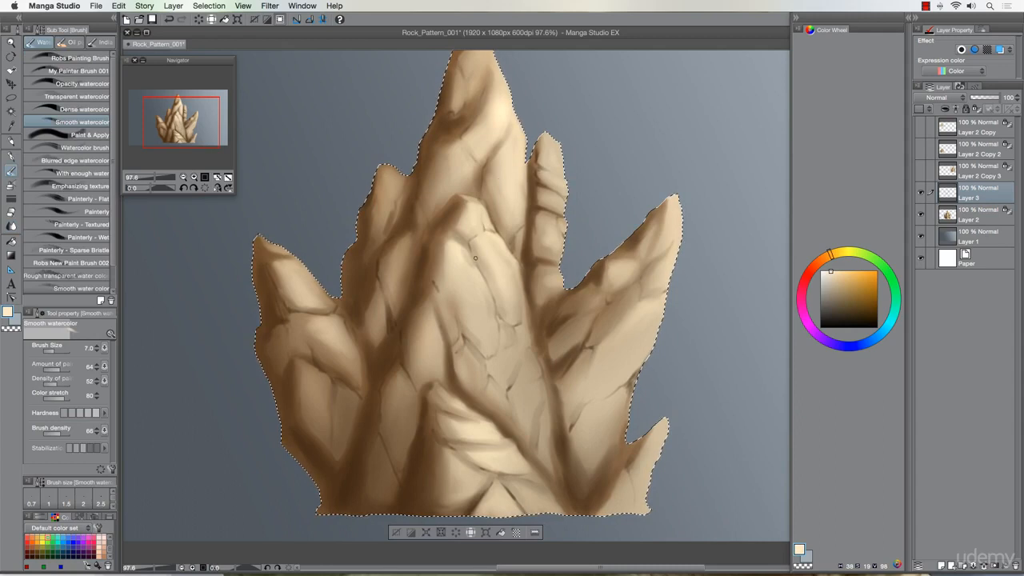
key(bracketleft)
key(bracketright)
alt+click(462, 244)
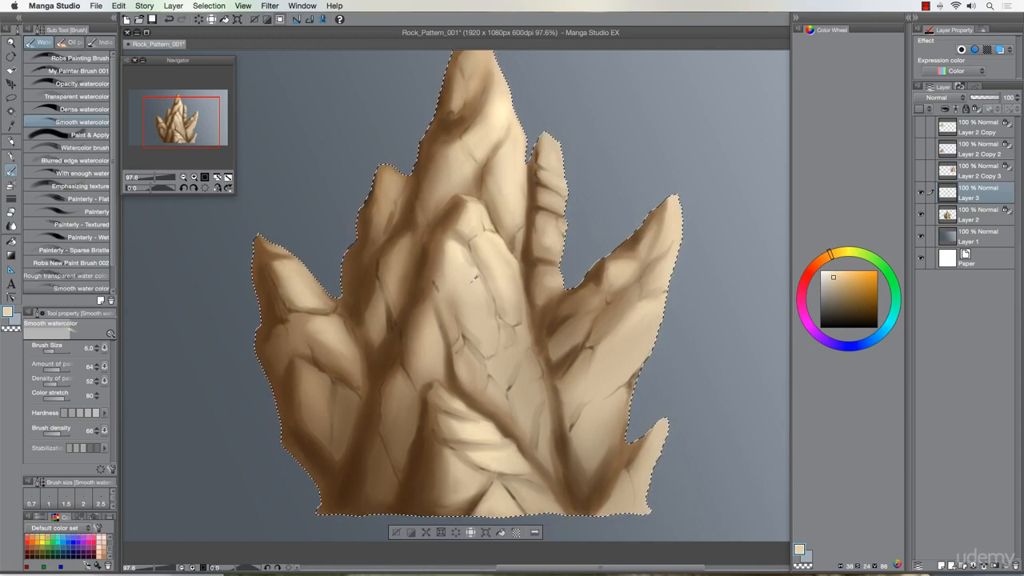
alt+click(471, 282)
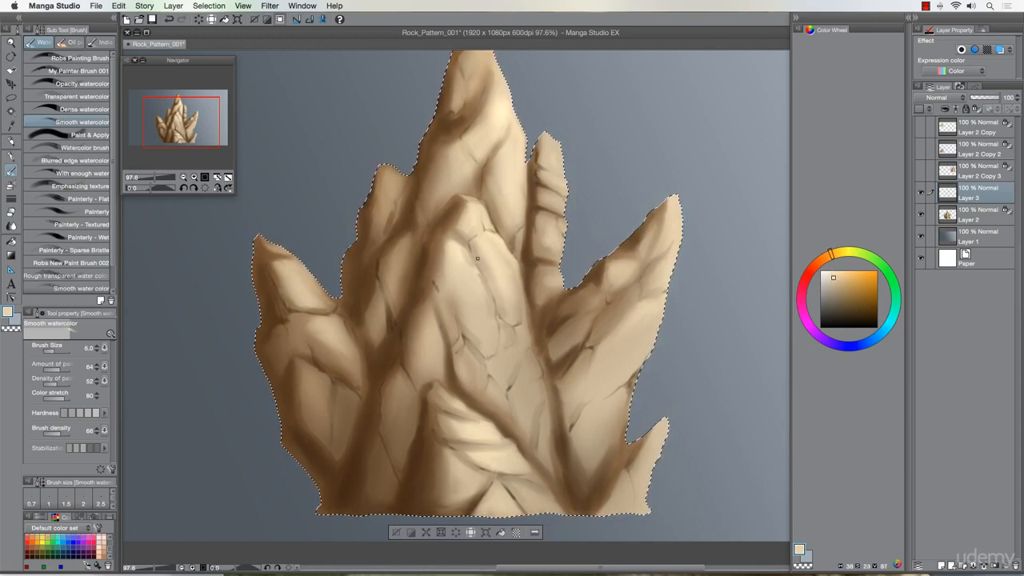
key(bracketright)
alt+click(475, 276)
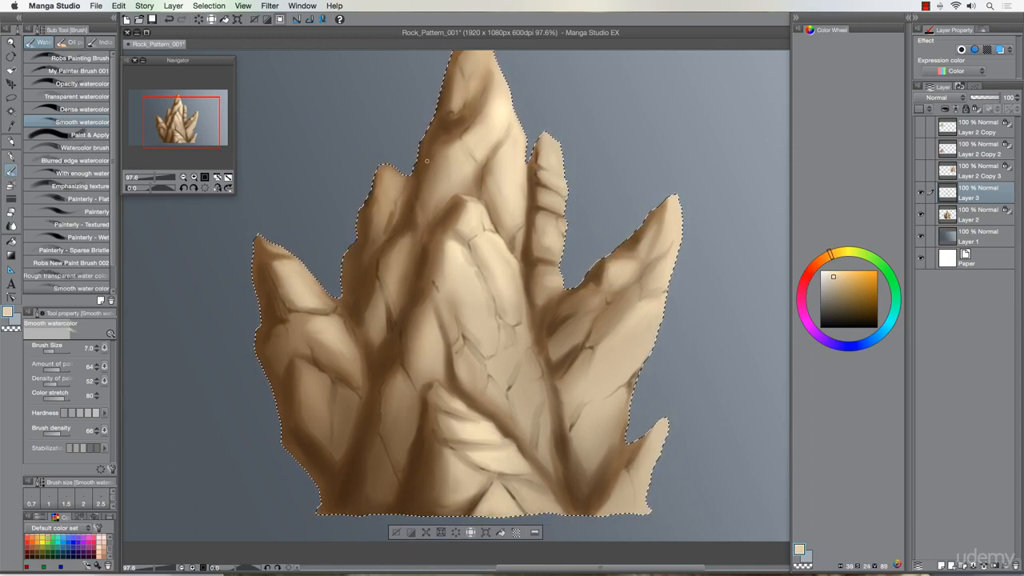
click(11, 225)
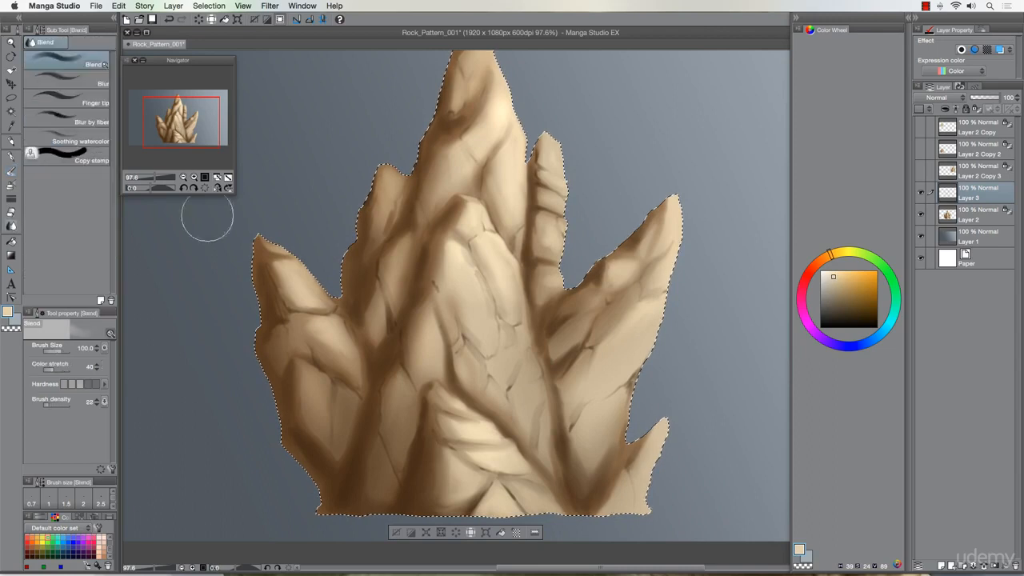
key(bracketleft)
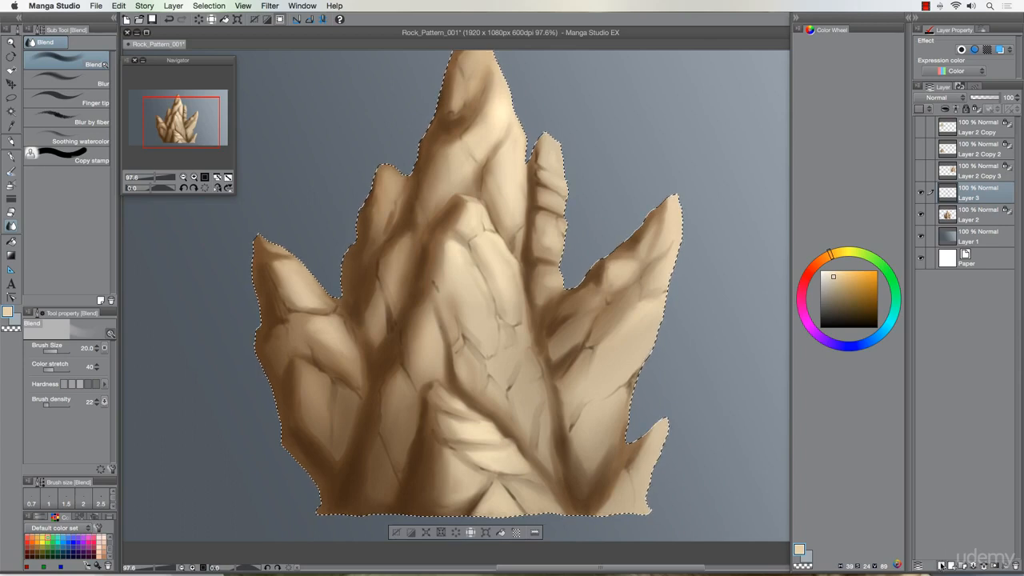
Add a new layer above the crack layer and paint fine pale highlights along the rock cracks with Smooth watercolor at sizes 7 to 8
click(944, 563)
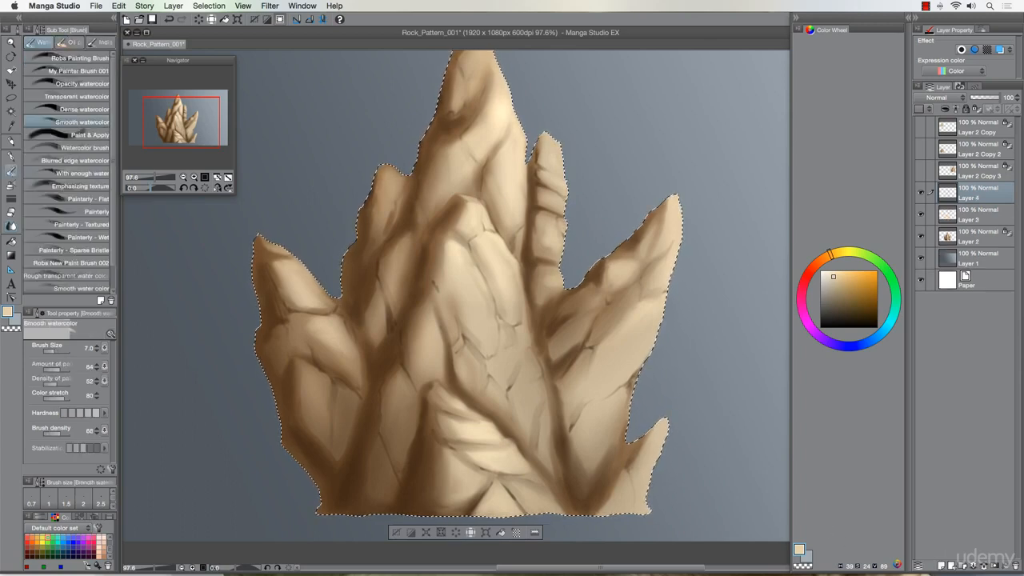
click(11, 171)
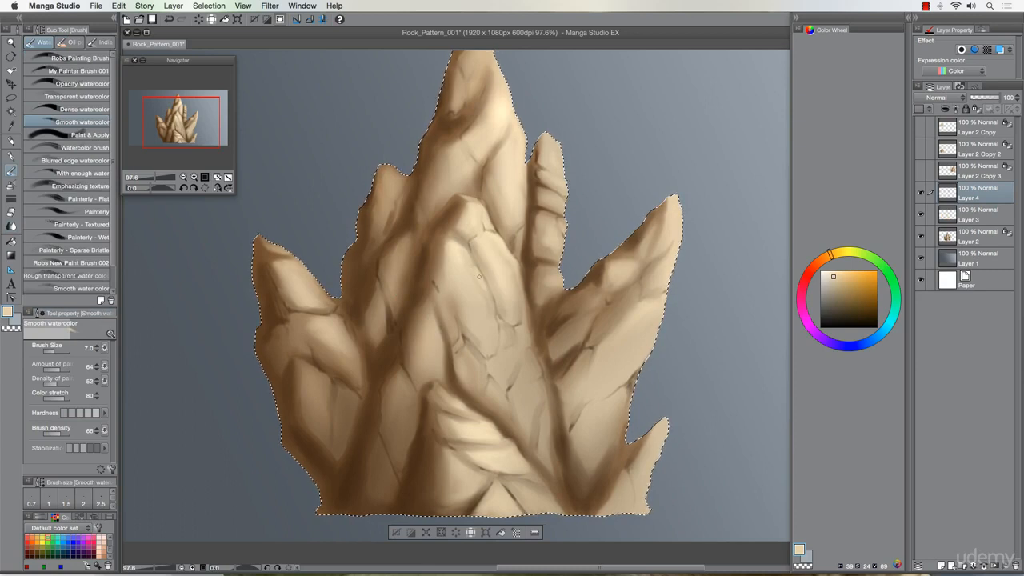
key(])
key(])
key(bracketleft)
key(bracketleft)
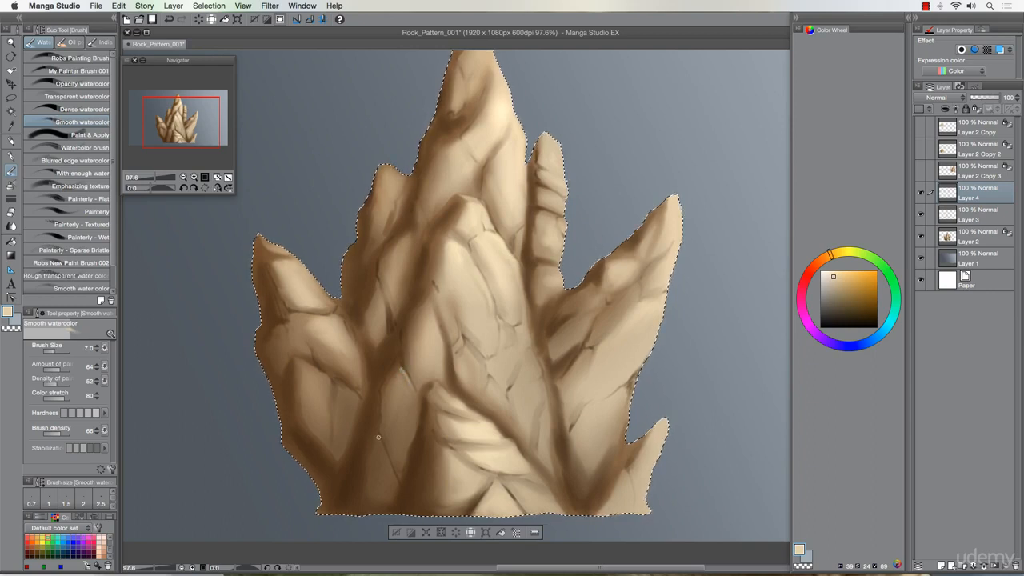
drag(377, 436, 382, 452)
key(])
key(bracketleft)
key(bracketright)
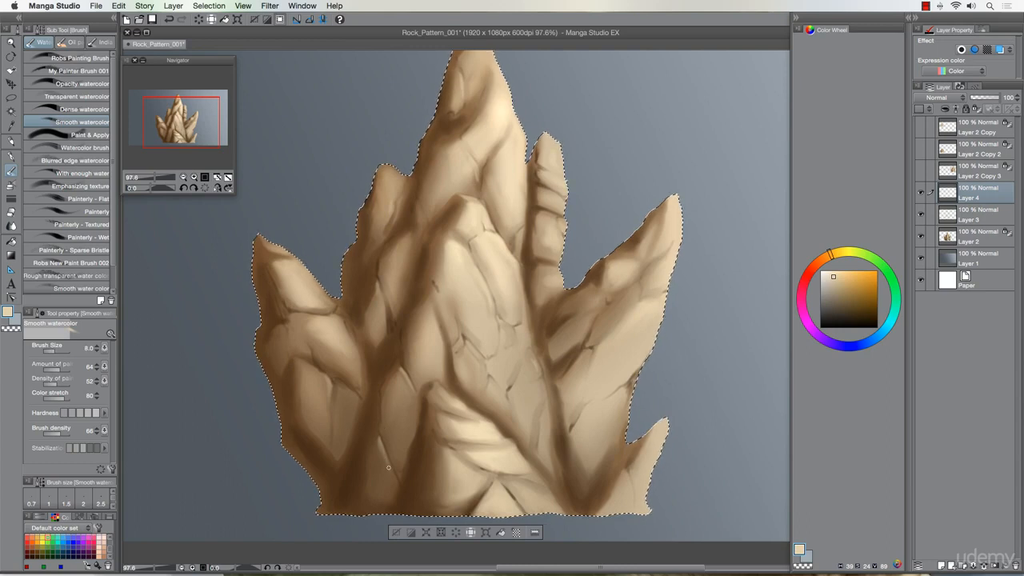
Paint broader pale highlights on the rock faces with Smooth watercolor, varying the size between 15, 12 and 17
key(bracketright)
key(bracketright)
key(bracketright)
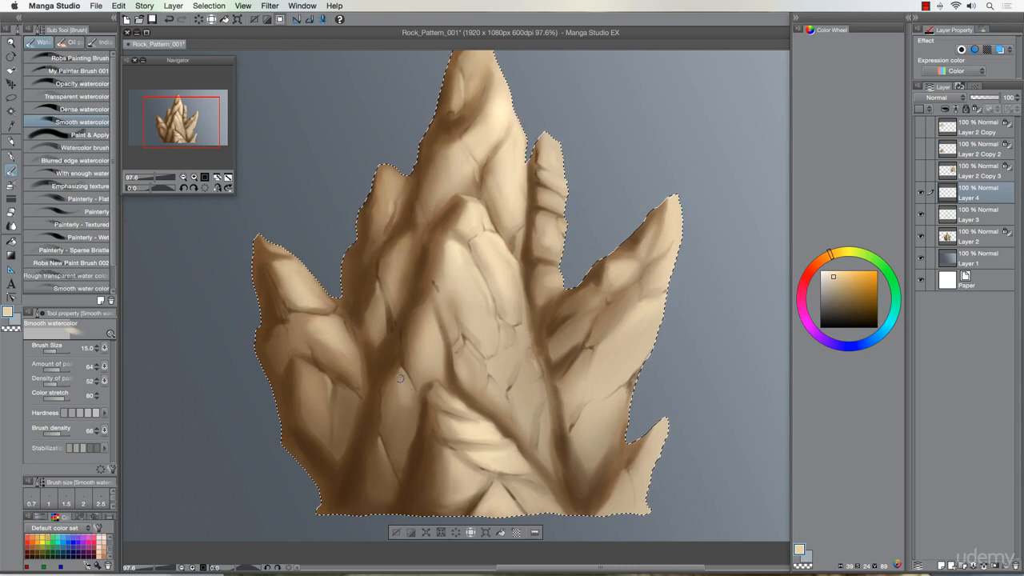
key(bracketleft)
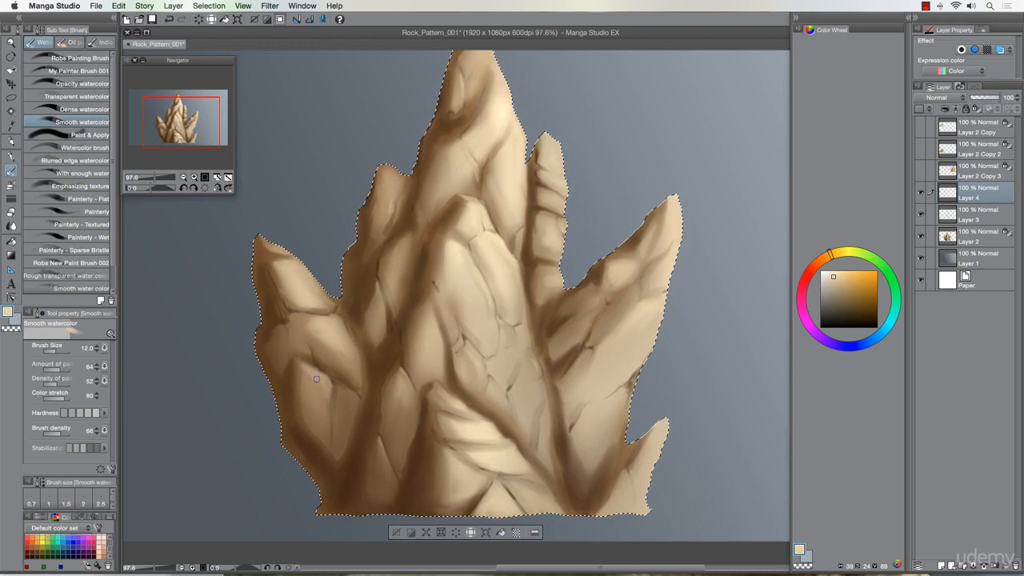
scroll(290, 383, down, 1)
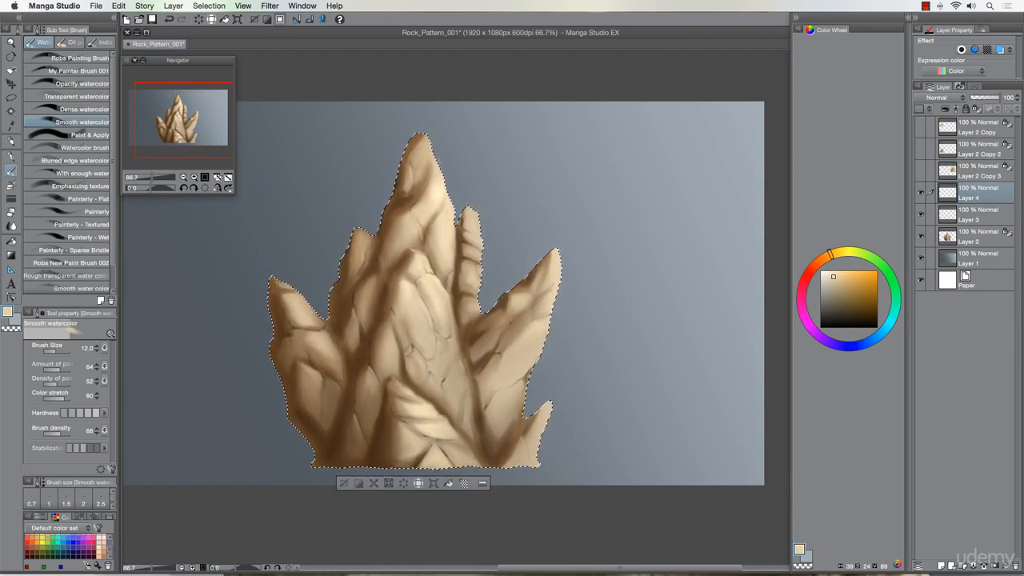
key(bracketright)
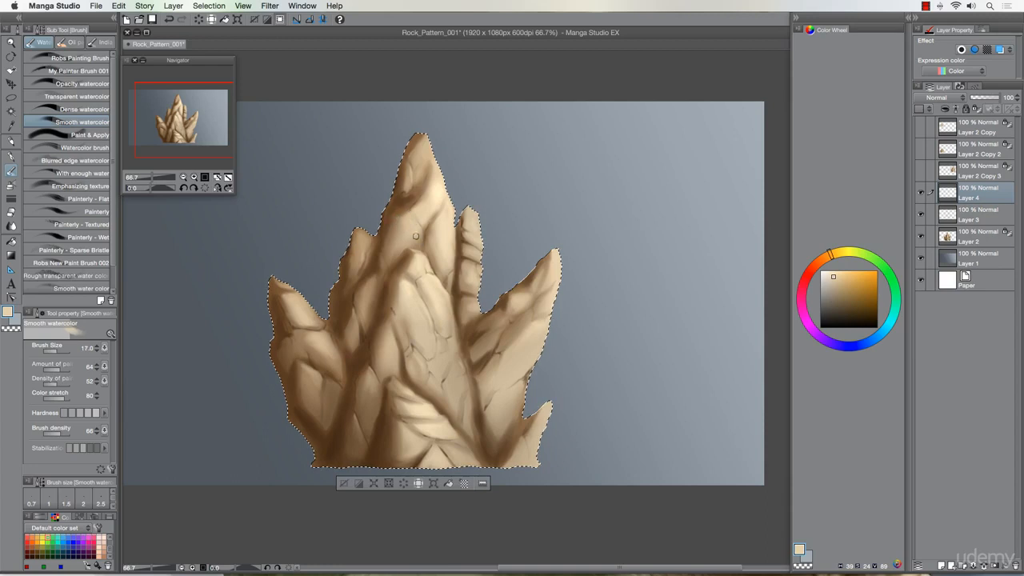
Compare the rocks with the crack and highlight layers hidden and shown, and lower Layer 3's opacity to 29%
click(920, 215)
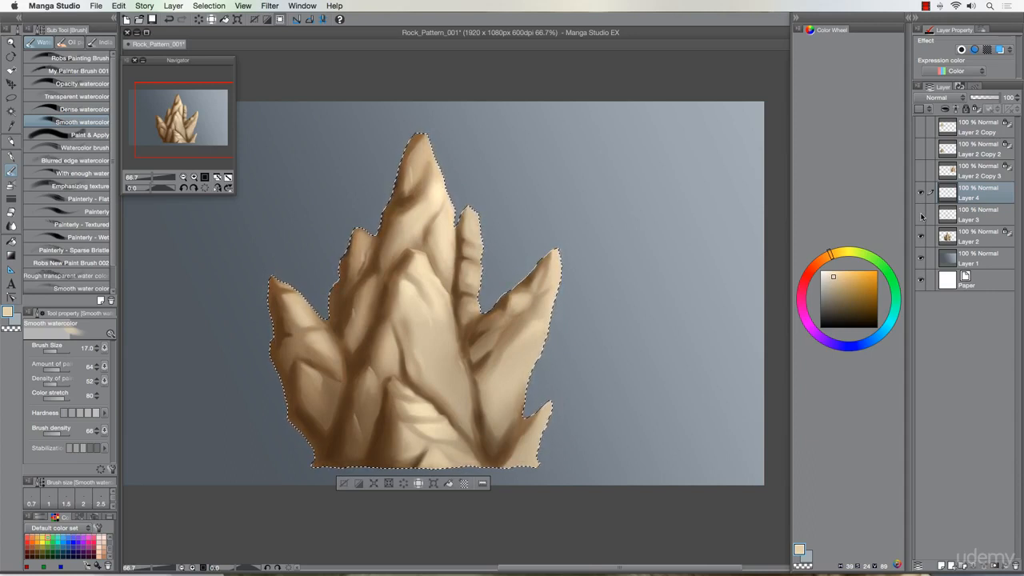
click(920, 215)
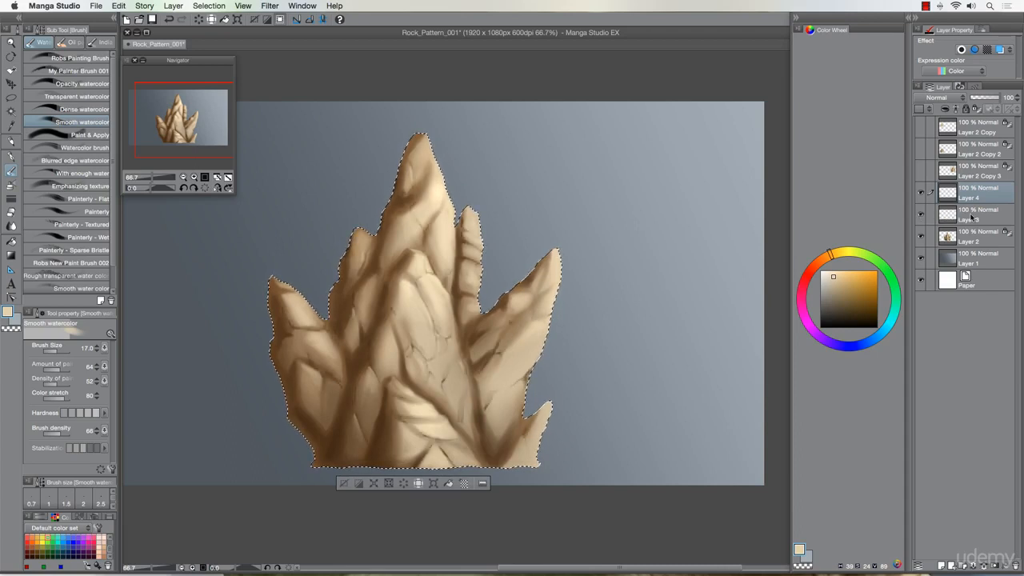
click(973, 219)
drag(1021, 102, 982, 99)
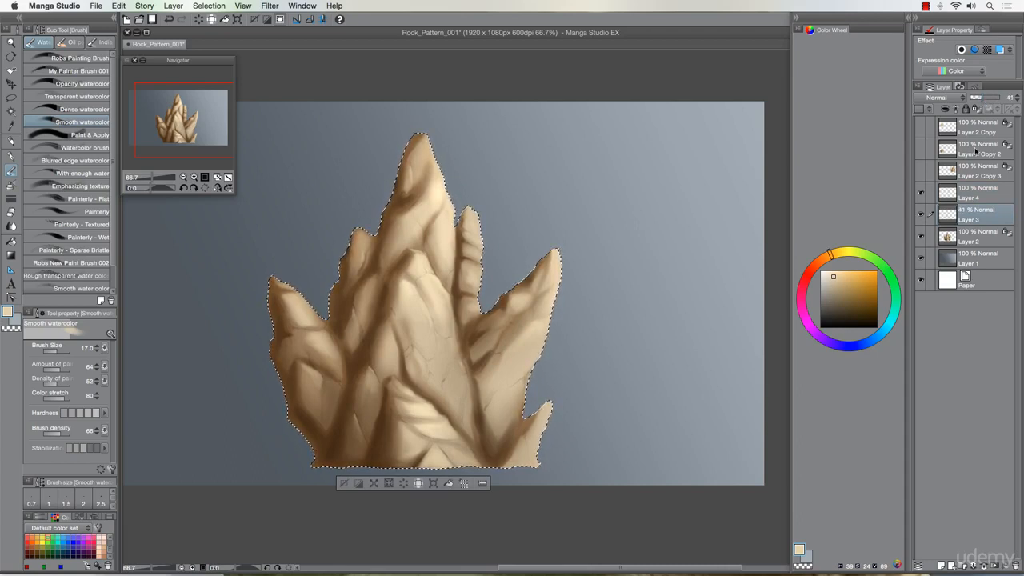
click(921, 195)
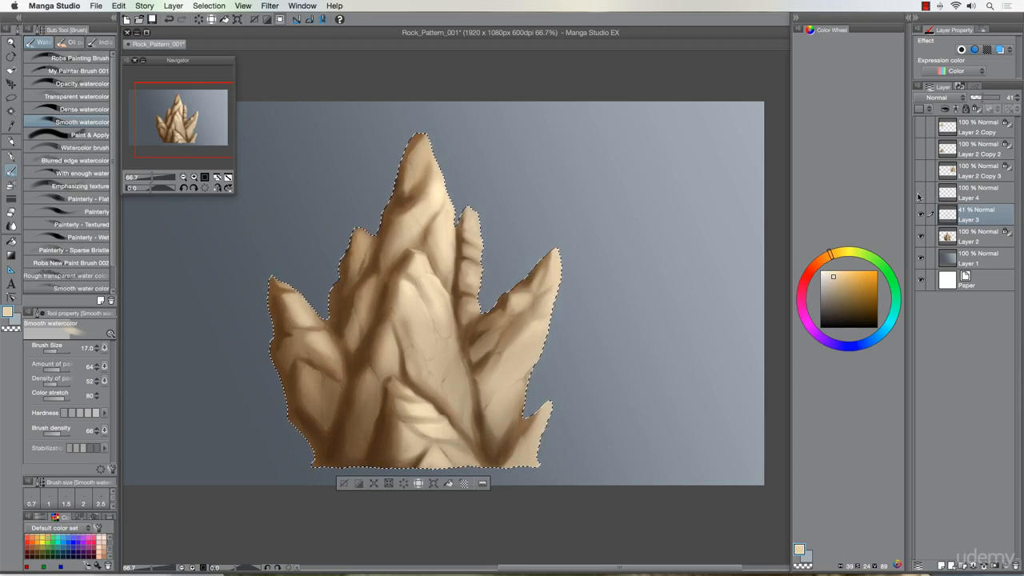
click(920, 193)
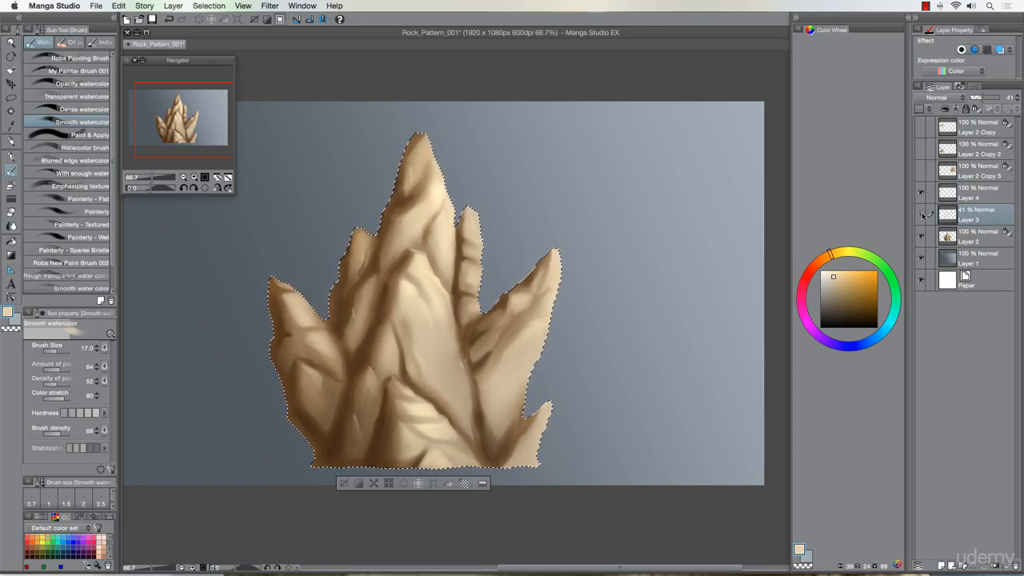
click(978, 99)
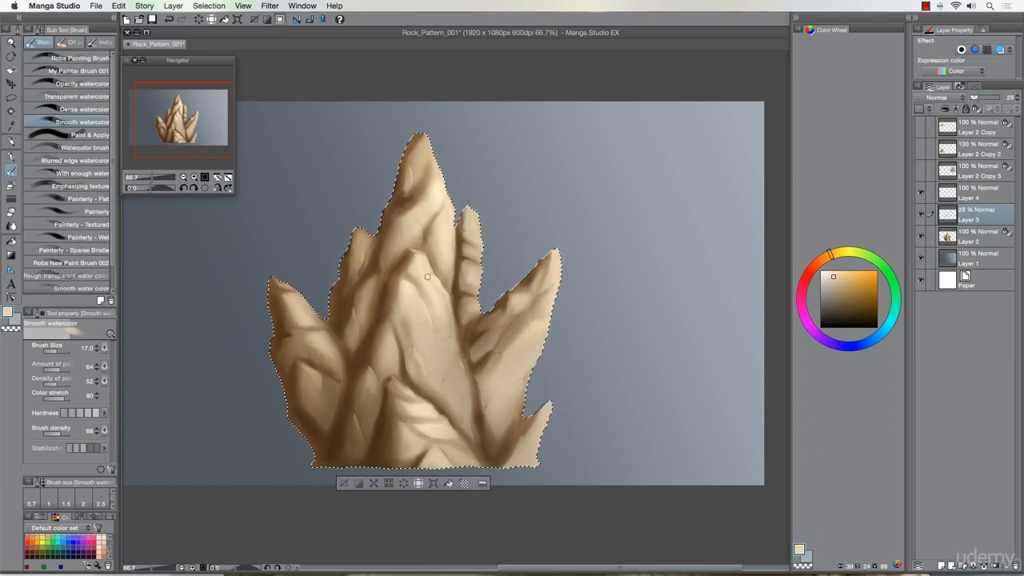
Merge Layer 4 and Layer 3 down into the rock layer, Layer 2, and clear the selection
click(977, 196)
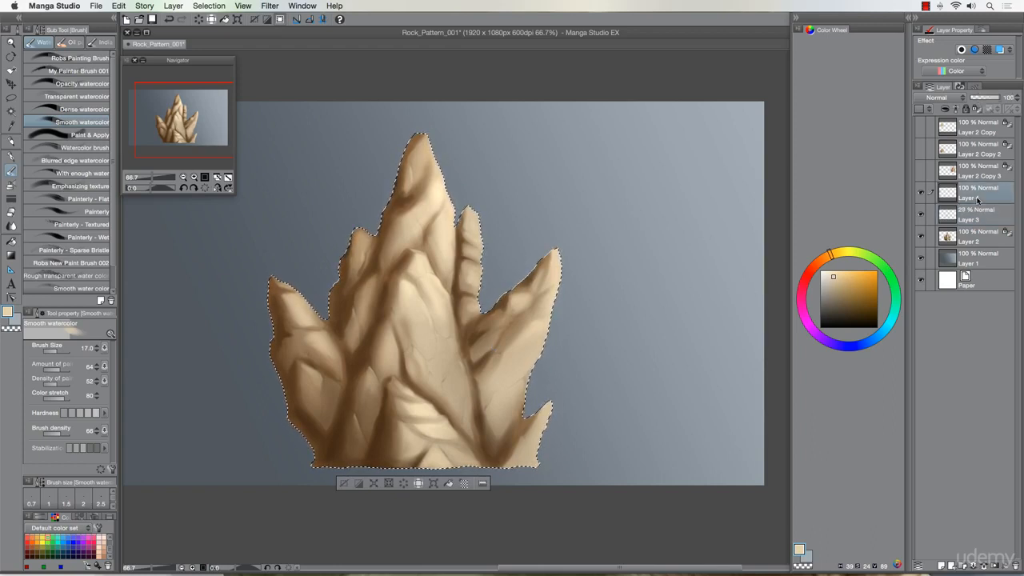
key(super+e)
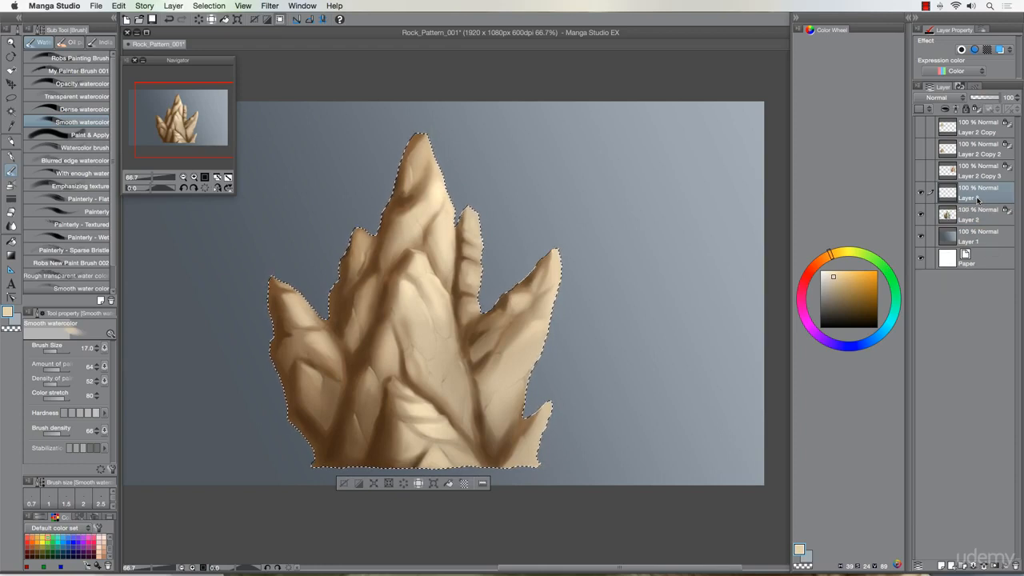
key(super+e)
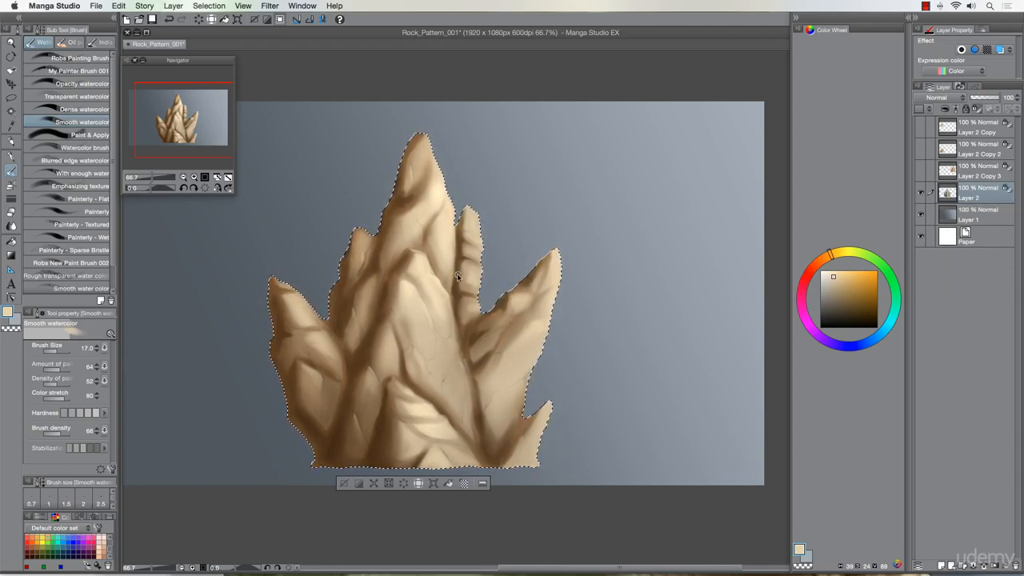
key(super+d)
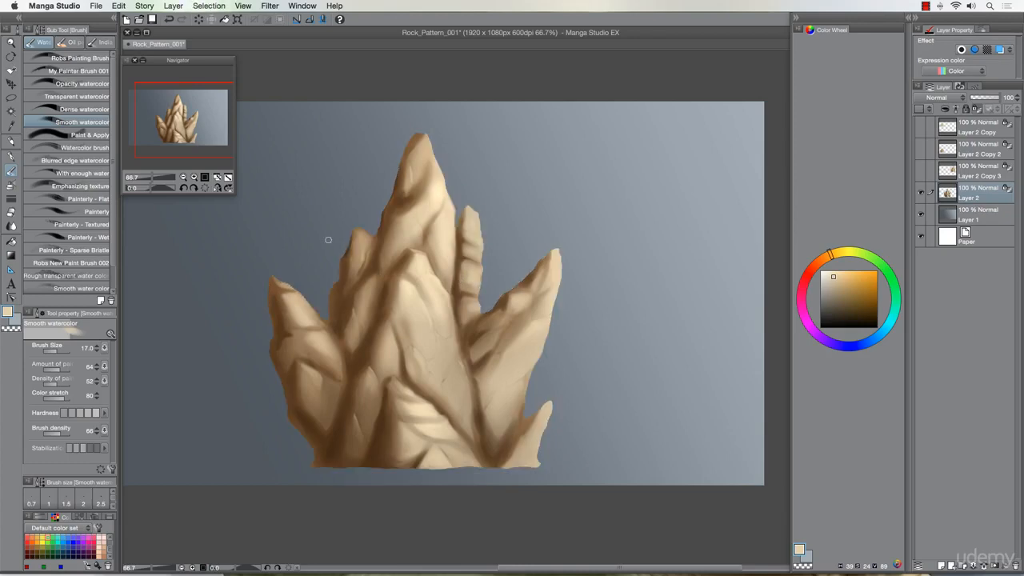